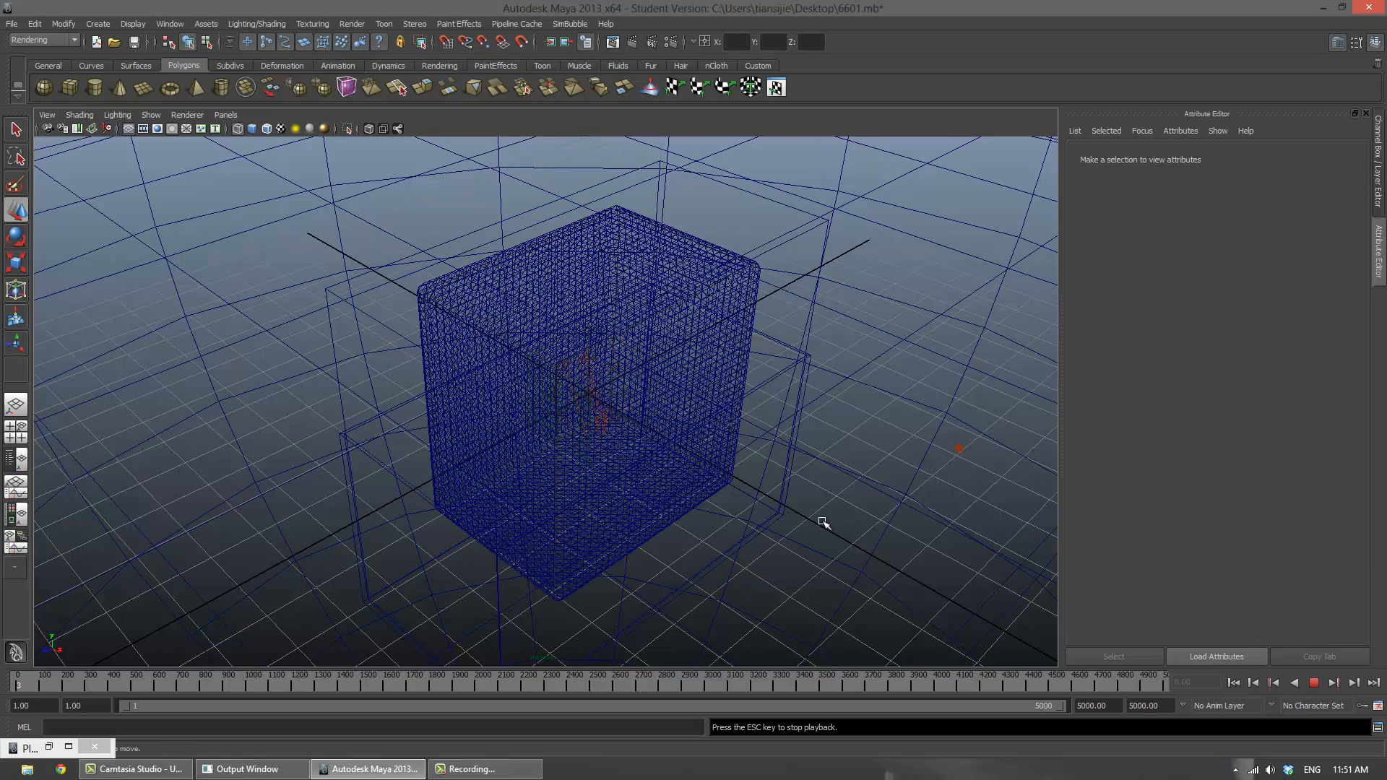
# Play the fluid simulation from its early frames and stop it at about frame 155
pyautogui.click(1314, 683)
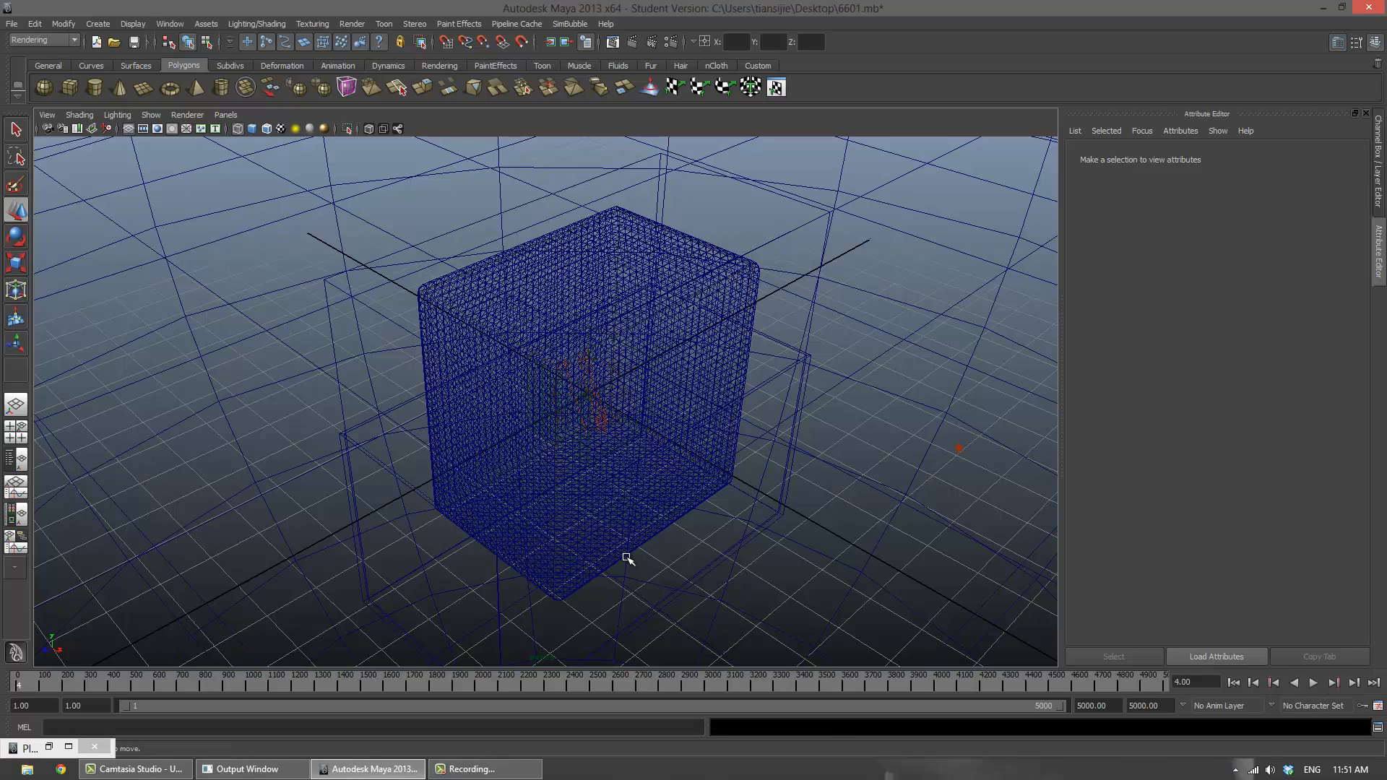
pyautogui.keyDown('alt'); pyautogui.moveTo(600, 573); pyautogui.dragTo(217, 578); pyautogui.keyUp('alt')
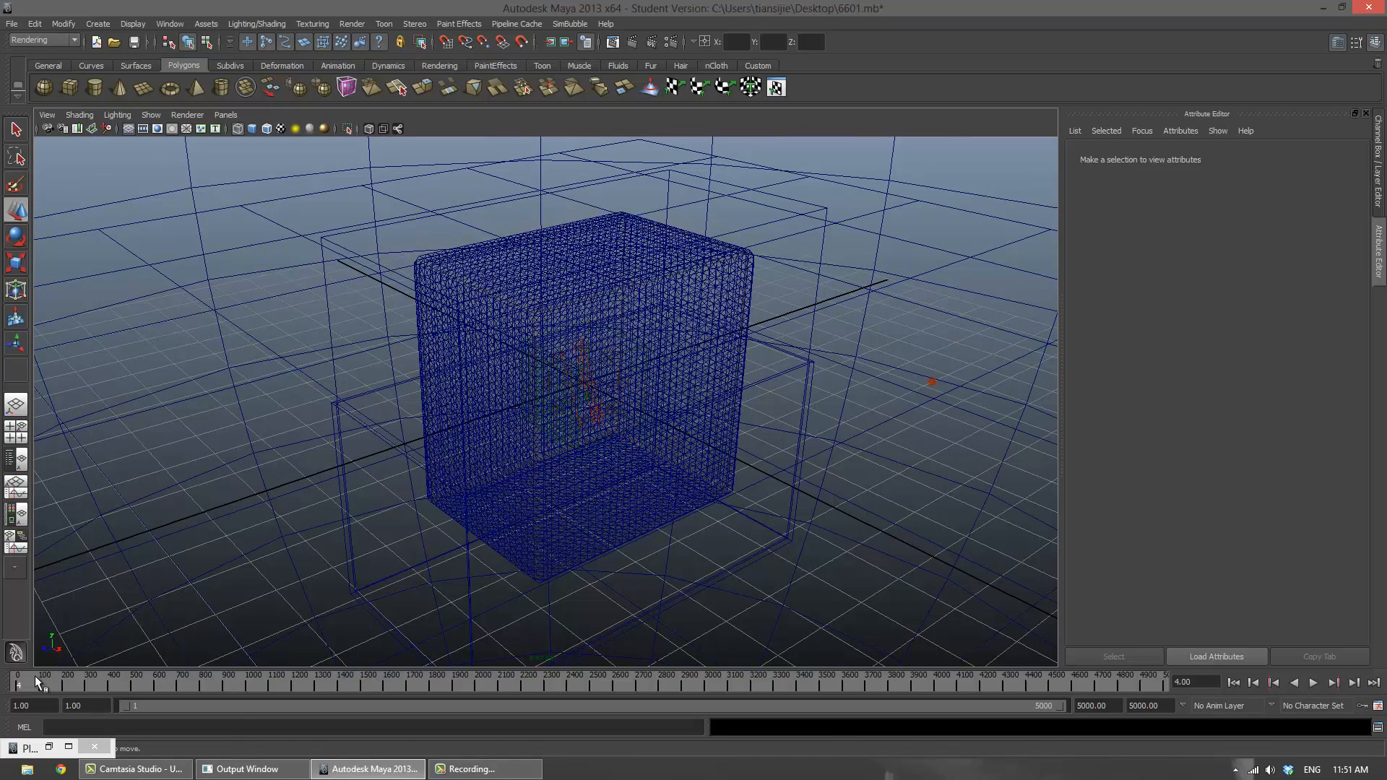
pyautogui.moveTo(37, 675); pyautogui.dragTo(41, 680)
pyautogui.hotkey('alt', 'v')
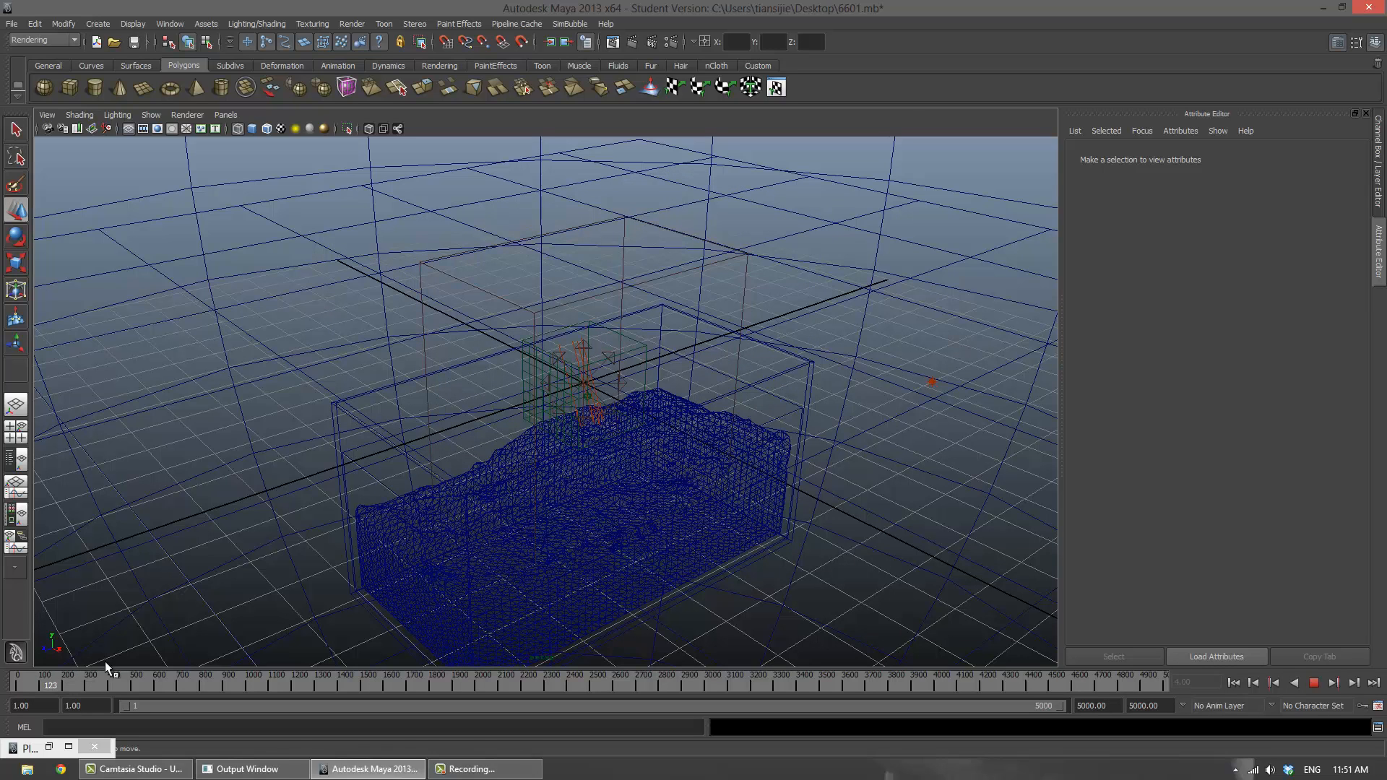
pyautogui.press('Escape')
pyautogui.keyDown('alt'); pyautogui.moveTo(595, 582); pyautogui.dragTo(562, 563); pyautogui.keyUp('alt')
pyautogui.keyDown('alt'); pyautogui.moveTo(479, 345); pyautogui.dragTo(440, 429); pyautogui.keyUp('alt')
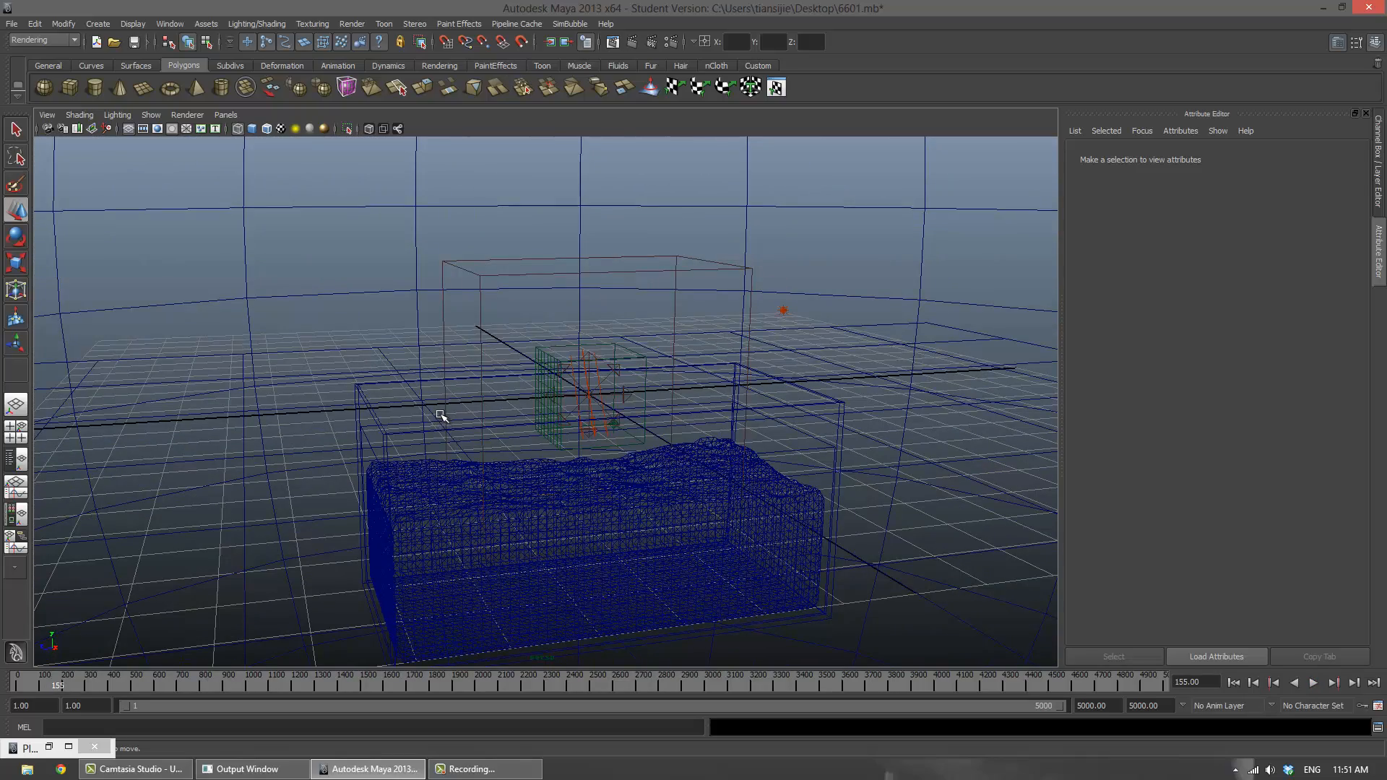
# Create a bubble simulation on the fluid container
pyautogui.click(365, 440)
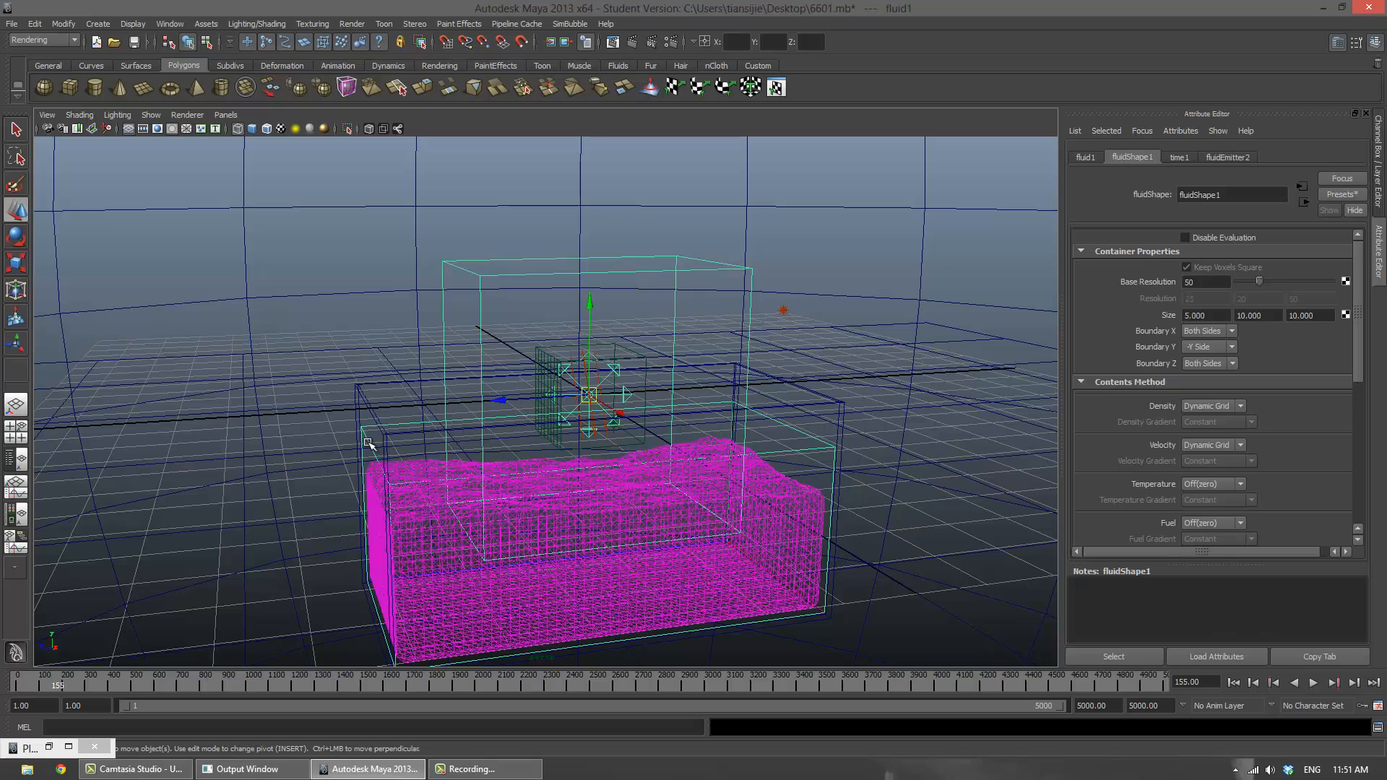
pyautogui.keyDown('alt'); pyautogui.moveTo(449, 486); pyautogui.dragTo(458, 496); pyautogui.keyUp('alt')
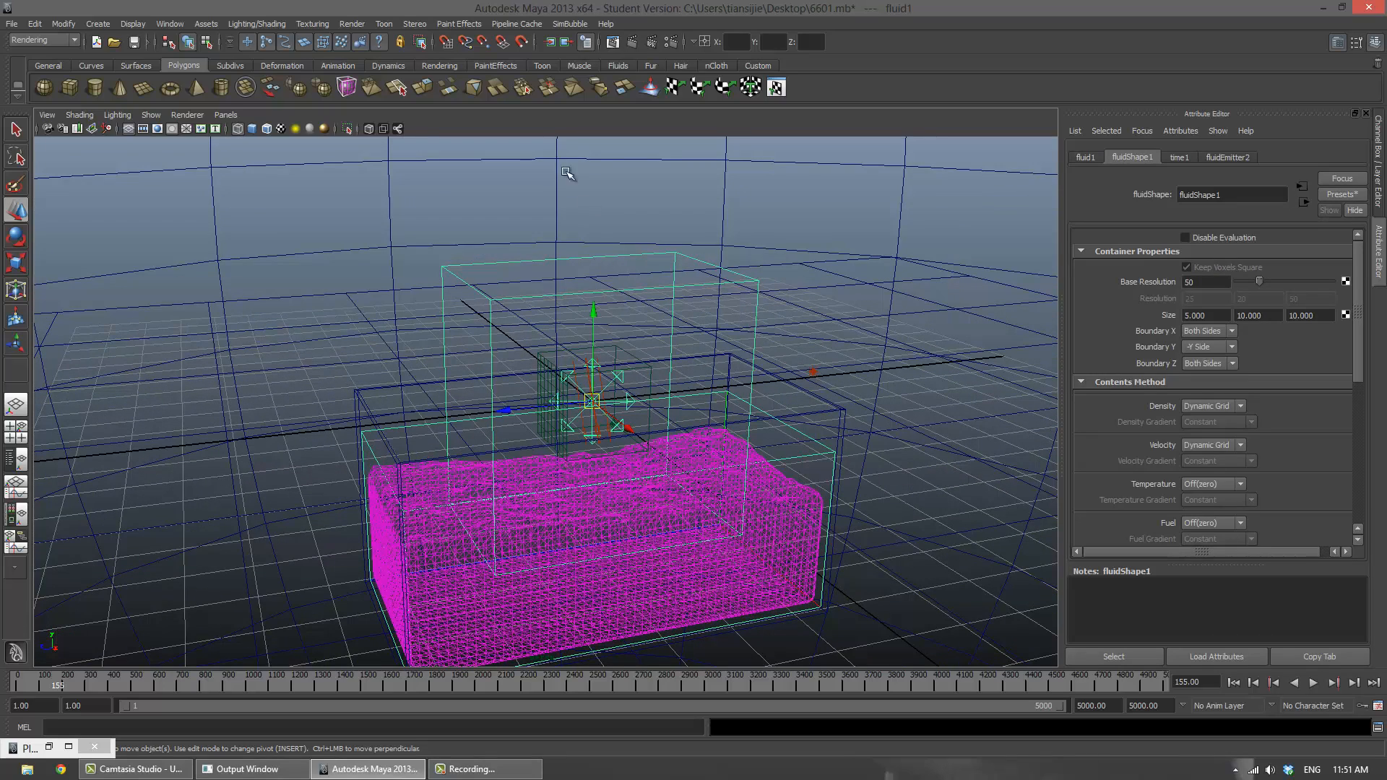
pyautogui.click(567, 24)
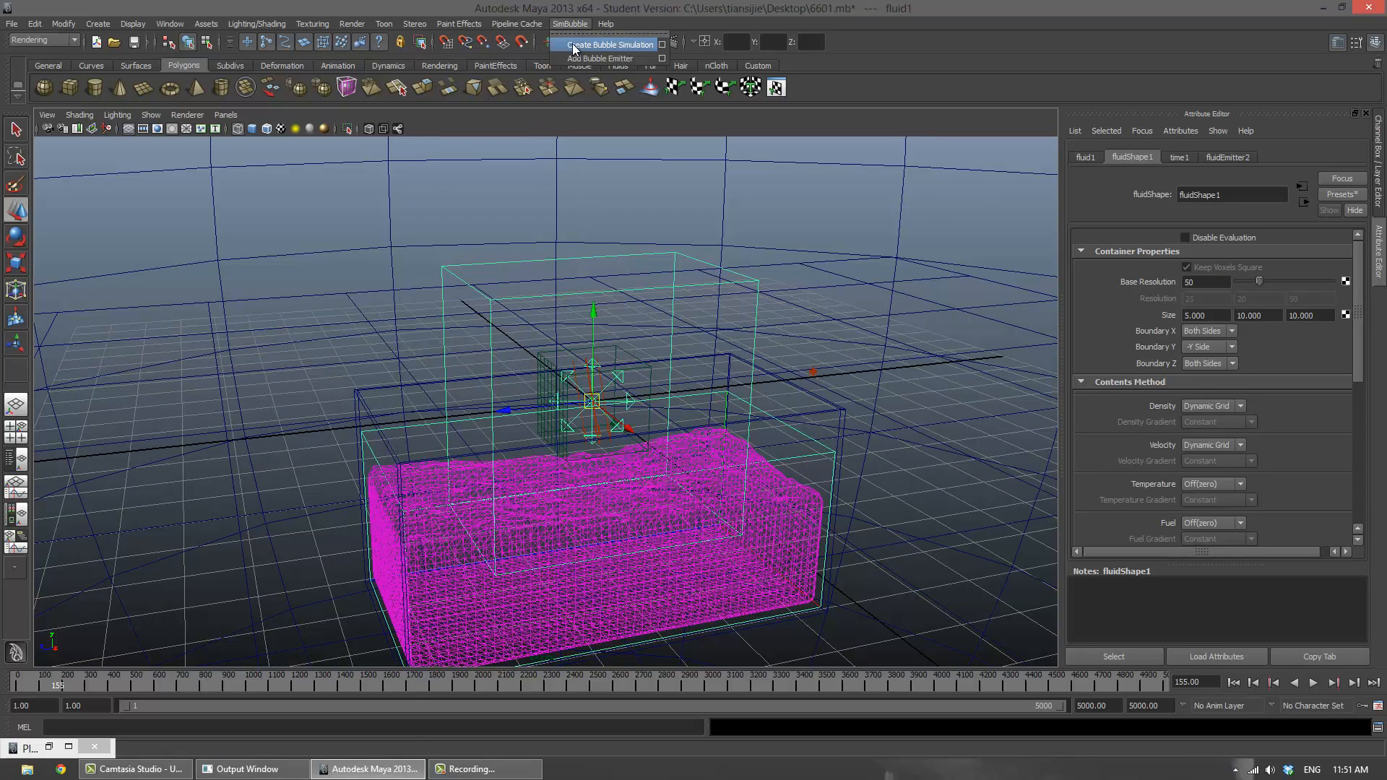
pyautogui.click(572, 44)
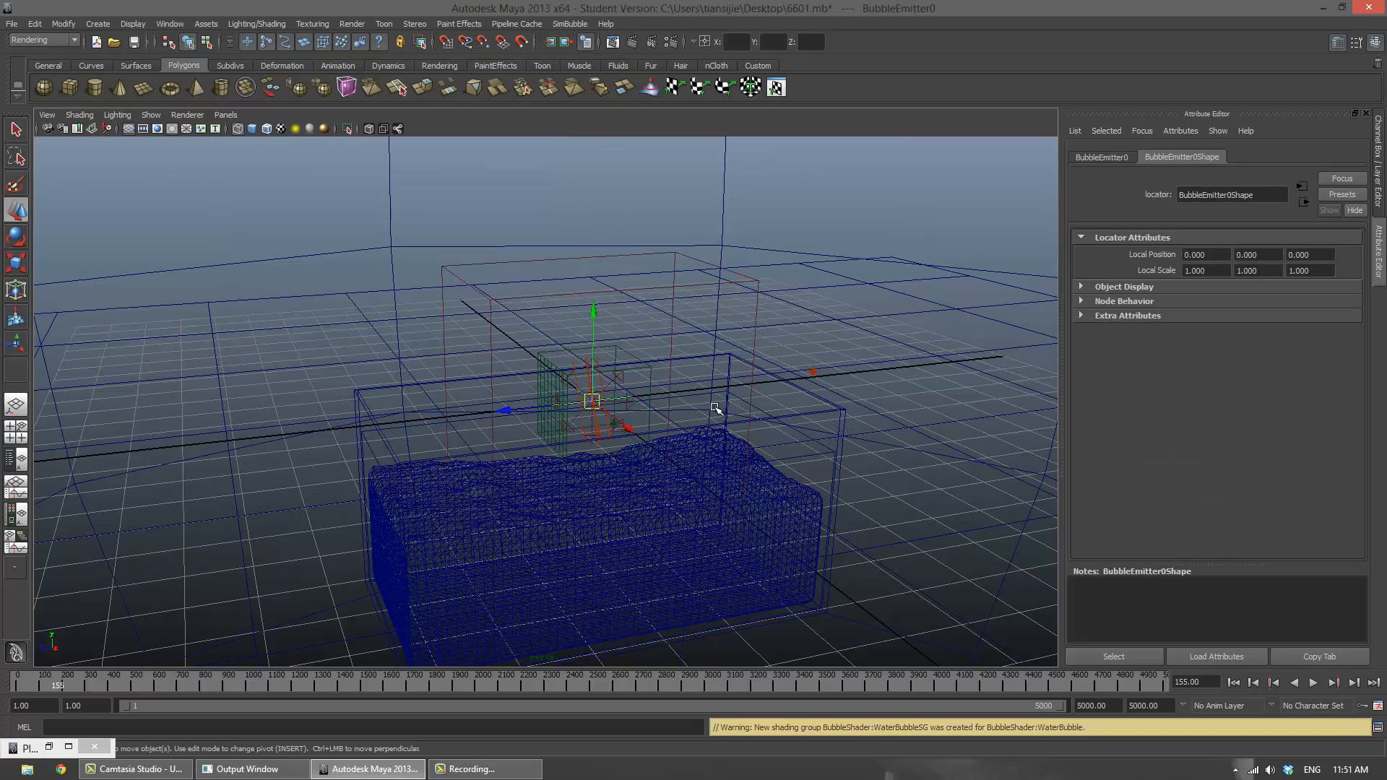
# Lower the new bubble emitter vertically until it sits inside the liquid
pyautogui.keyDown('alt'); pyautogui.moveTo(718, 409); pyautogui.dragTo(663, 440); pyautogui.keyUp('alt')
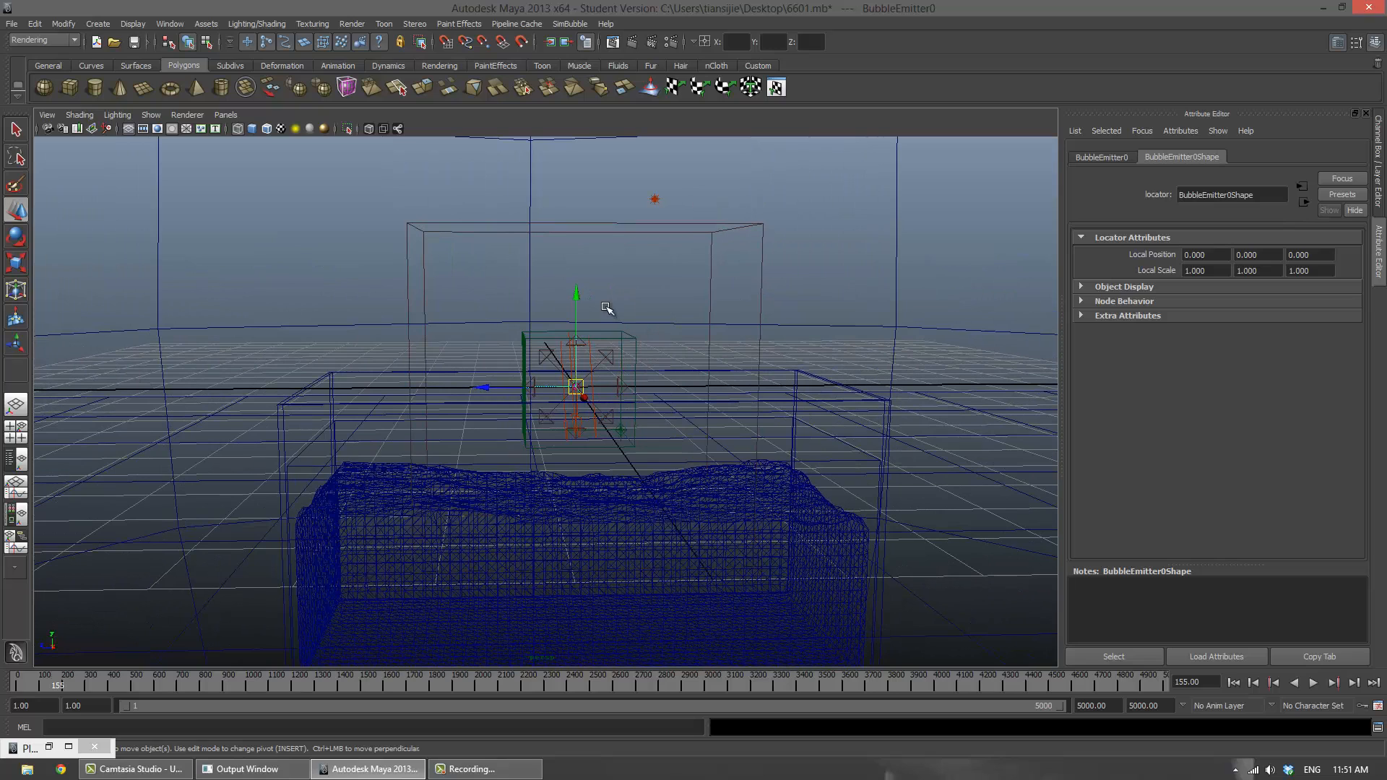
pyautogui.keyDown('alt'); pyautogui.moveTo(663, 402); pyautogui.dragTo(657, 397); pyautogui.keyUp('alt')
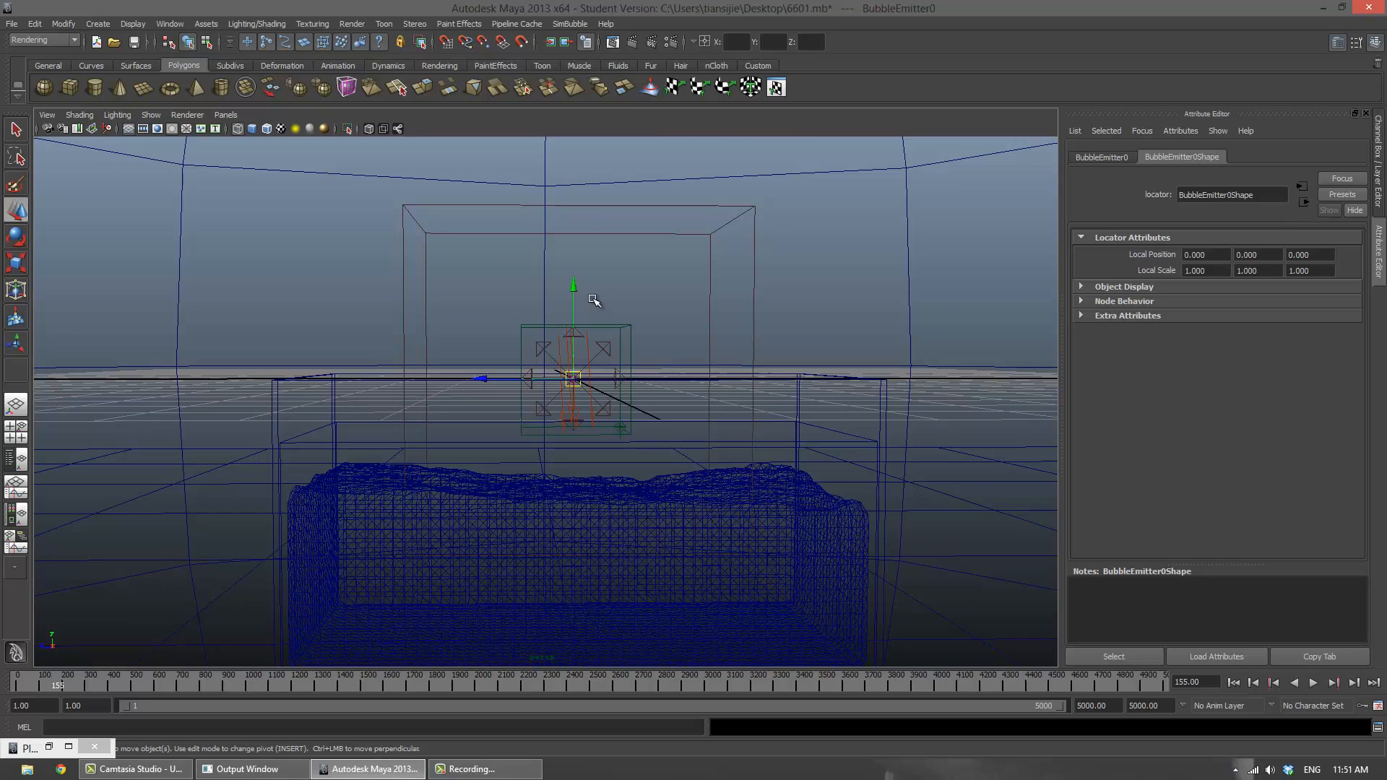
pyautogui.moveTo(573, 290); pyautogui.dragTo(616, 474)
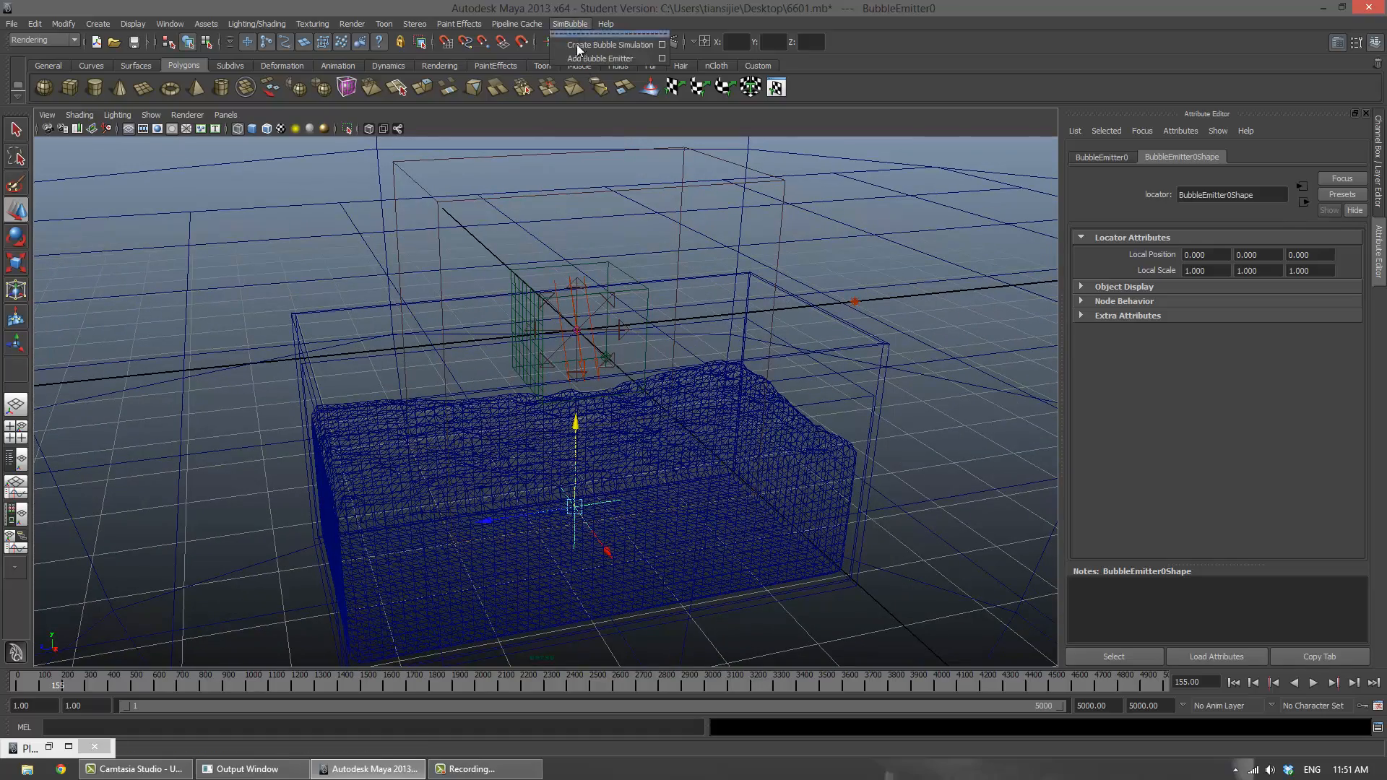
# Add a second bubble emitter, placed beside the first along the tank's length and lowered into the liquid
pyautogui.click(585, 42)
pyautogui.moveTo(505, 338); pyautogui.dragTo(651, 372)
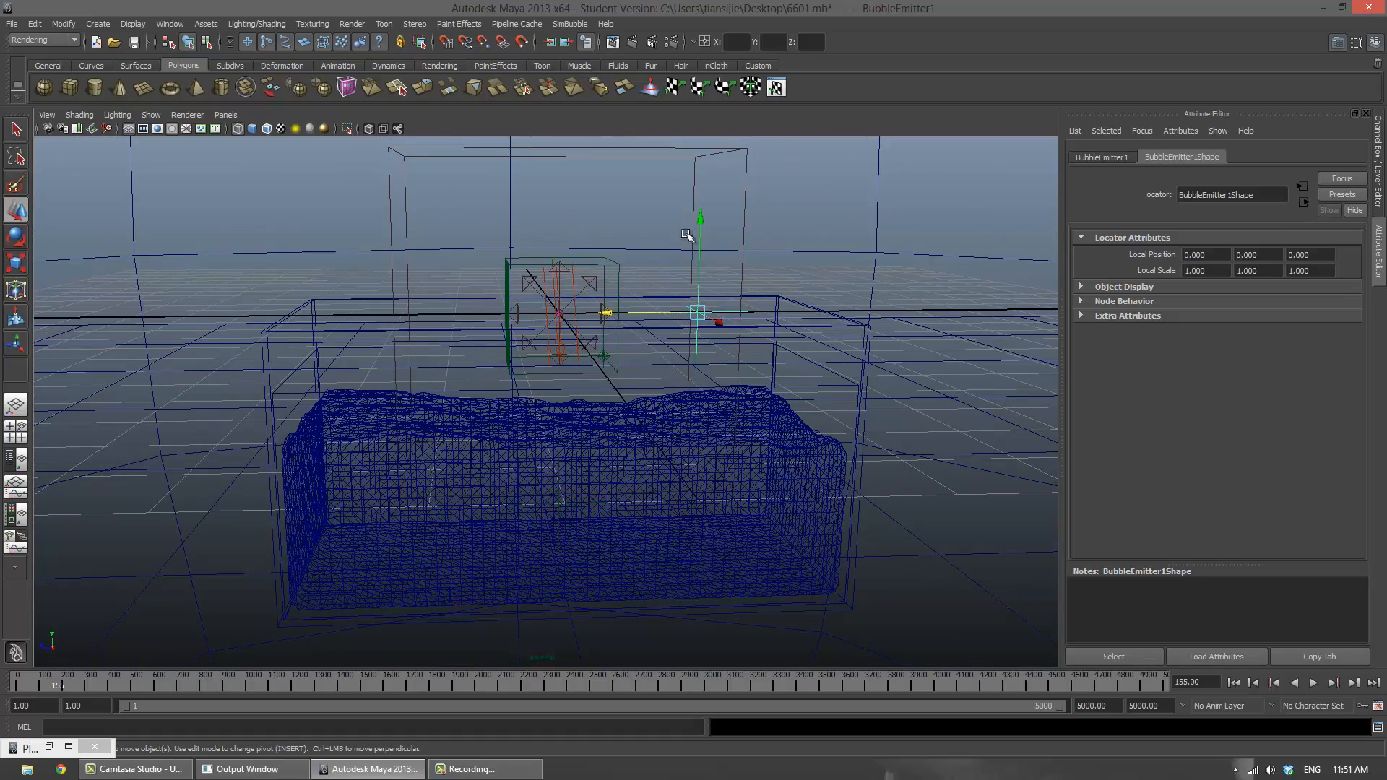
pyautogui.moveTo(704, 240); pyautogui.dragTo(598, 413)
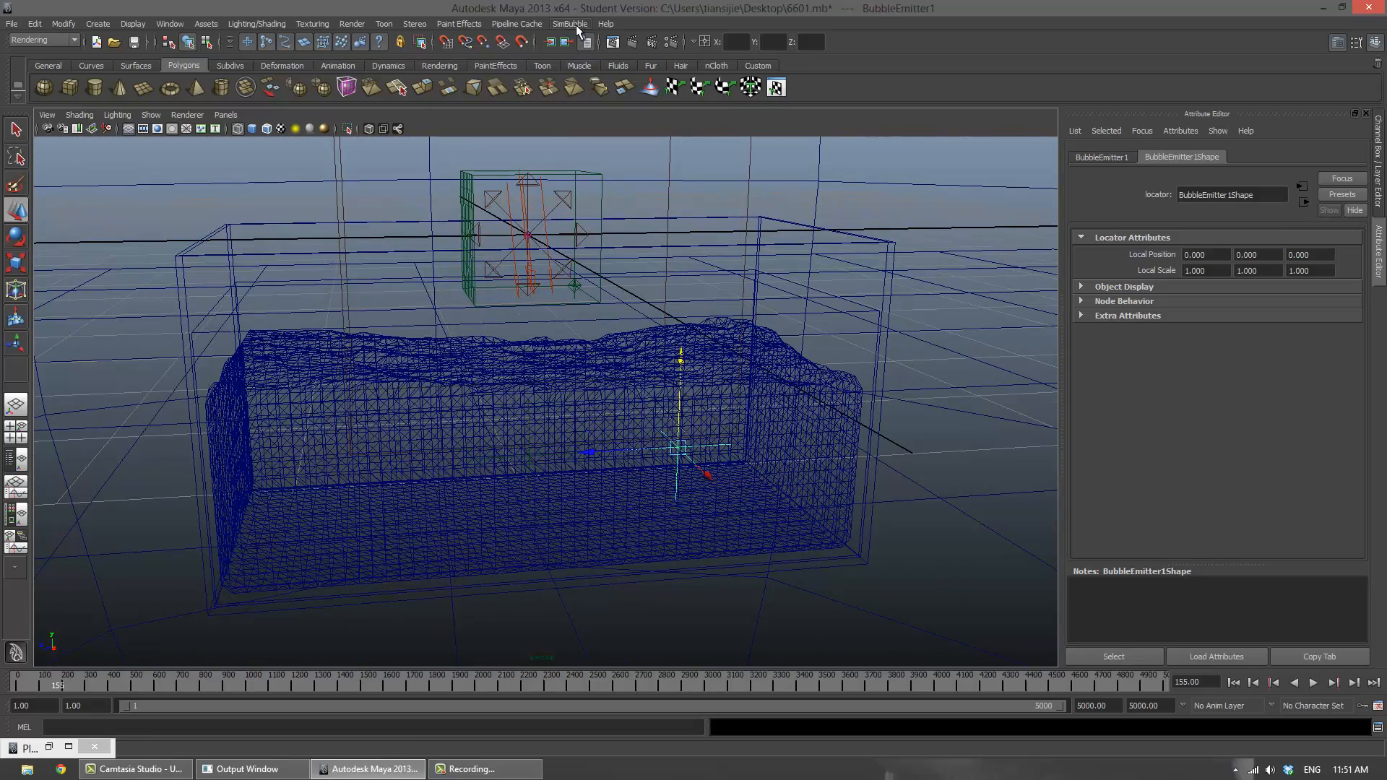
# Open the bubble simulation's options and set the bubble number to 500
pyautogui.click(573, 24)
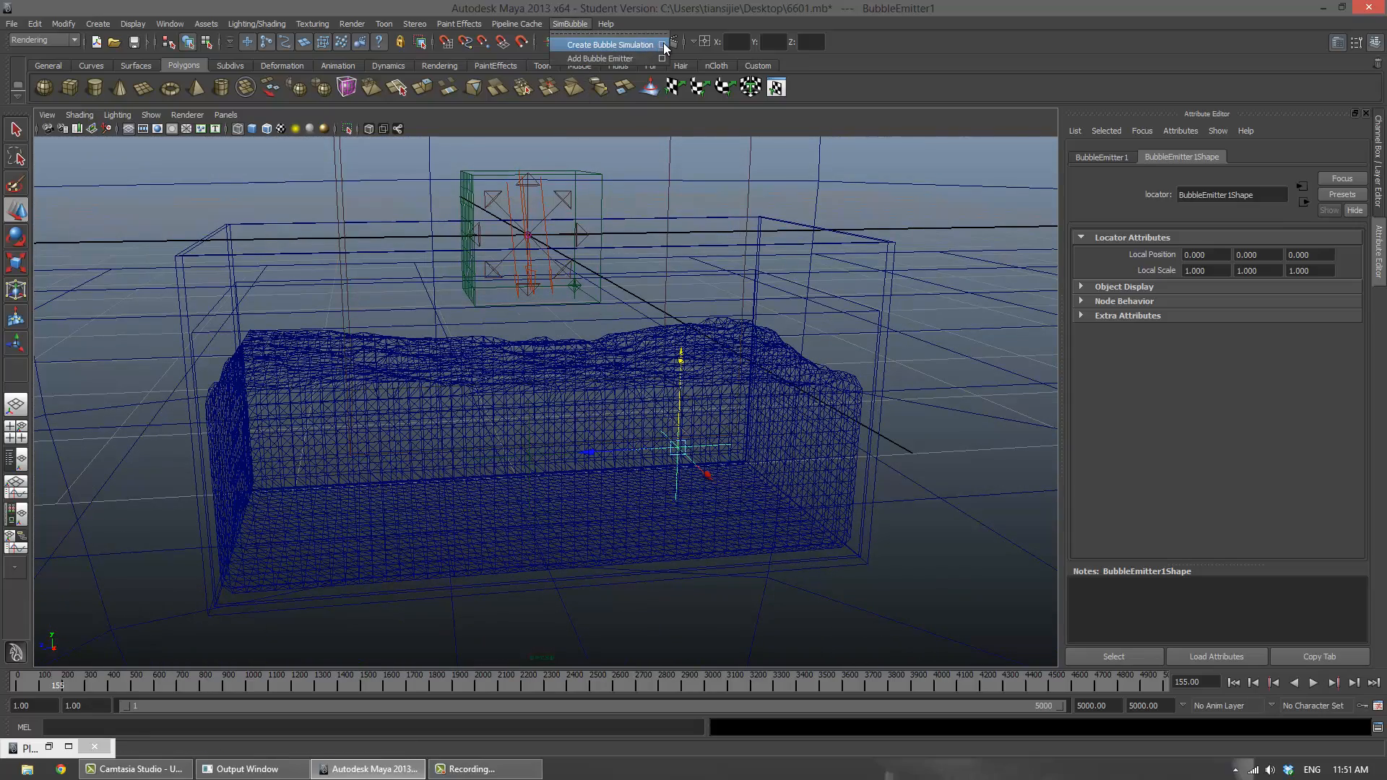
pyautogui.click(664, 49)
pyautogui.moveTo(708, 263); pyautogui.dragTo(1059, 210)
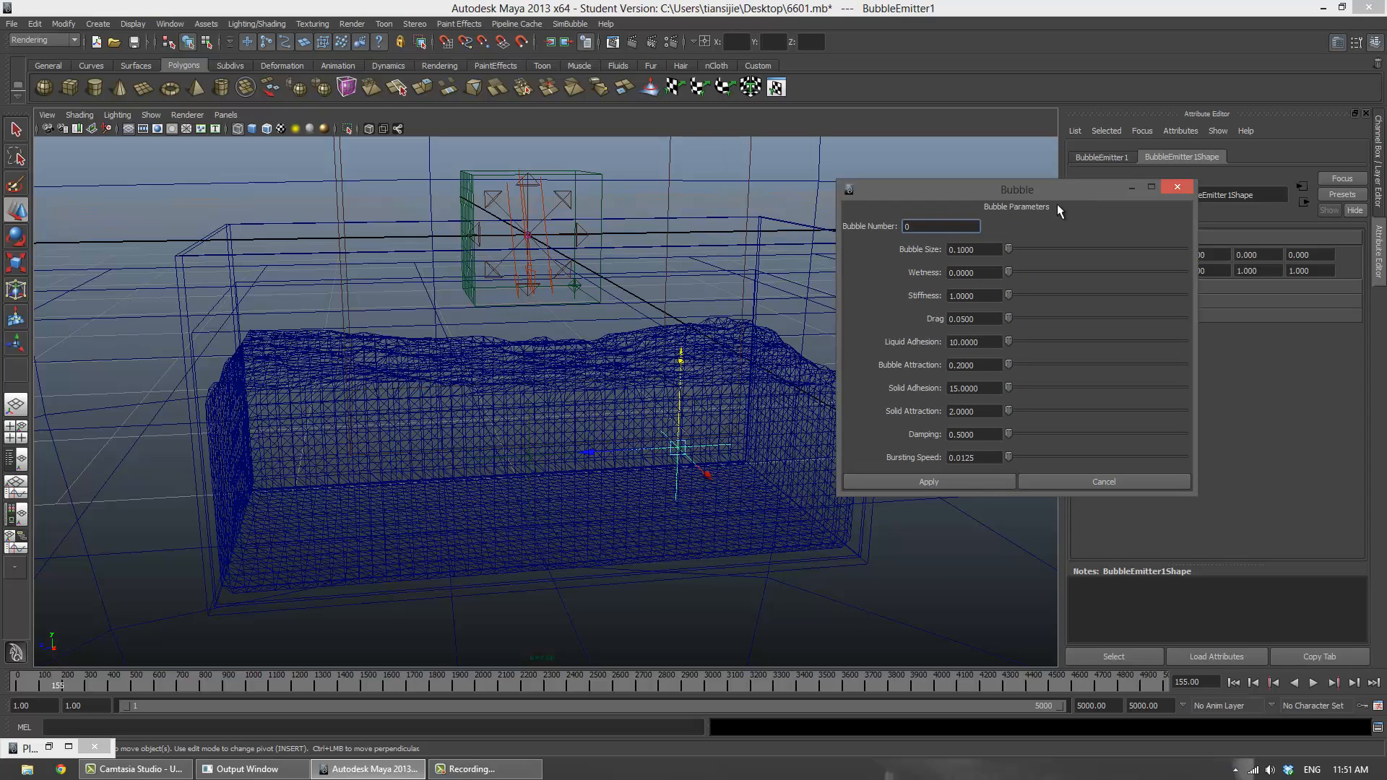
pyautogui.doubleClick(951, 227)
pyautogui.write('400')
pyautogui.doubleClick(904, 228)
# Set bubble size to about 3.64, wetness 0.67, stiffness 3.28, drag 0.34, liquid adhesion 15.47 and bubble attraction 0.47
pyautogui.moveTo(1010, 249); pyautogui.dragTo(1126, 274)
pyautogui.moveTo(1009, 293); pyautogui.dragTo(1065, 299)
pyautogui.moveTo(1009, 322); pyautogui.dragTo(1114, 329)
pyautogui.moveTo(1096, 341)
pyautogui.mouseDown()
pyautogui.moveTo(1126, 341)
pyautogui.moveTo(1089, 355)
pyautogui.mouseUp()
pyautogui.moveTo(1059, 365); pyautogui.dragTo(1100, 368)
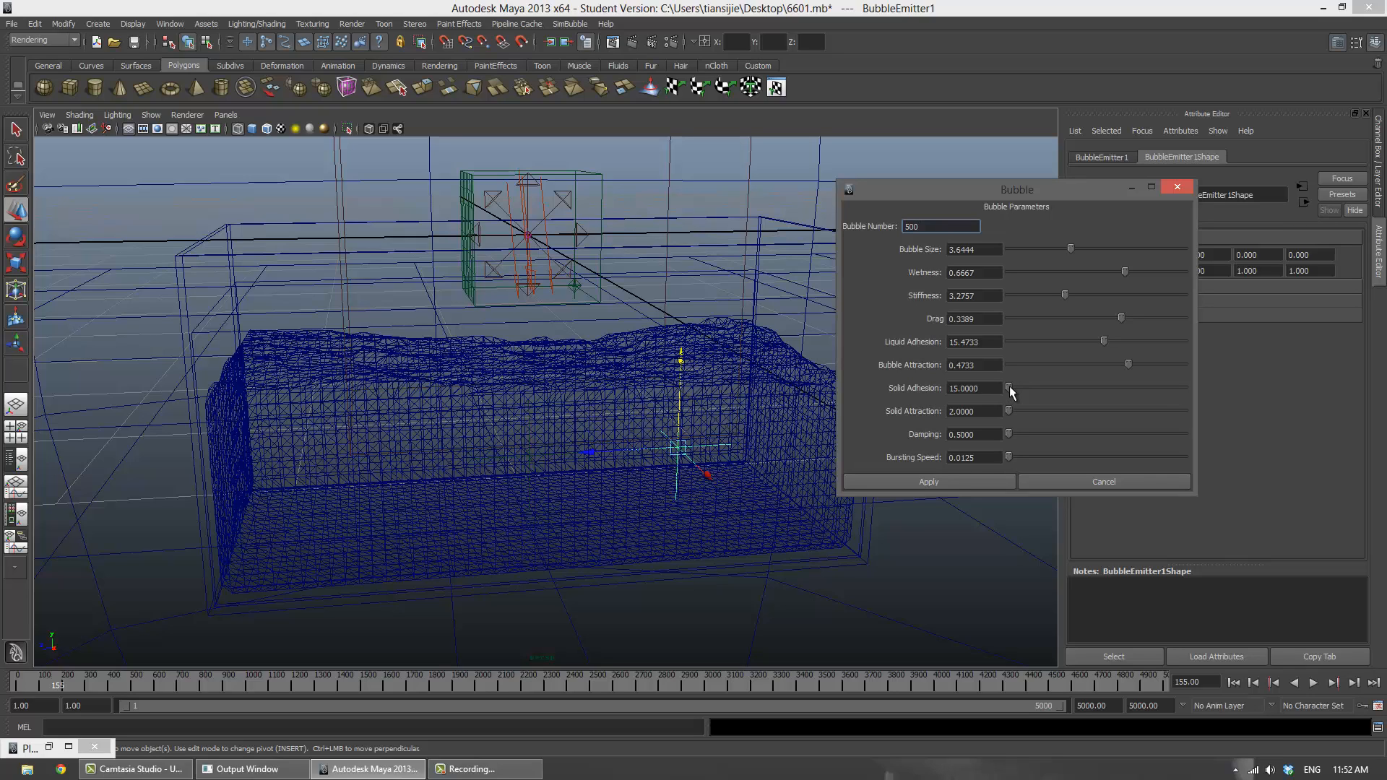
# Set solid adhesion to about 22.53, solid attraction 4.60, damping 0.70 and bursting speed 0.12, and apply the bubble parameters
pyautogui.moveTo(1009, 387); pyautogui.dragTo(1096, 388)
pyautogui.moveTo(1064, 410); pyautogui.dragTo(1124, 410)
pyautogui.moveTo(1074, 434); pyautogui.dragTo(1086, 435)
pyautogui.moveTo(1008, 456); pyautogui.dragTo(1109, 458)
pyautogui.moveTo(973, 196); pyautogui.dragTo(1117, 158)
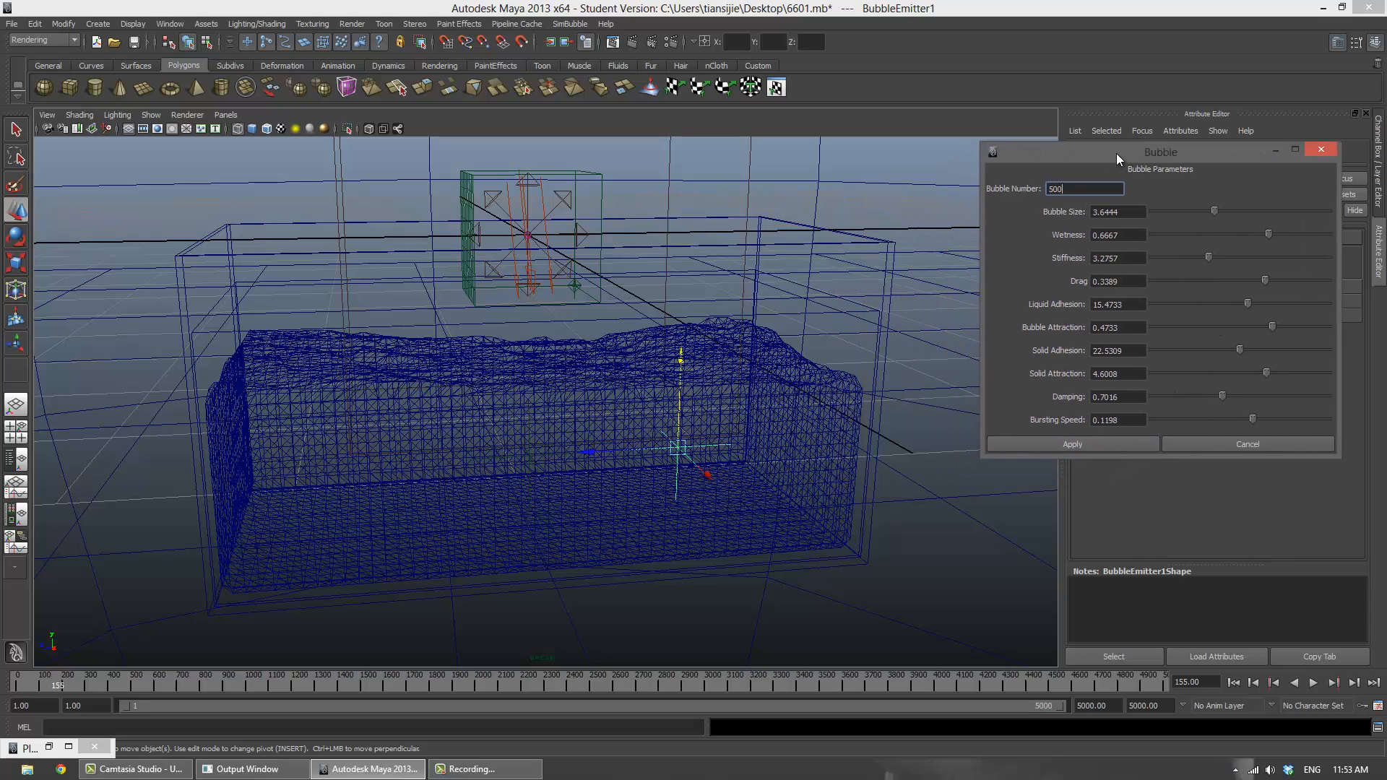
pyautogui.click(1076, 443)
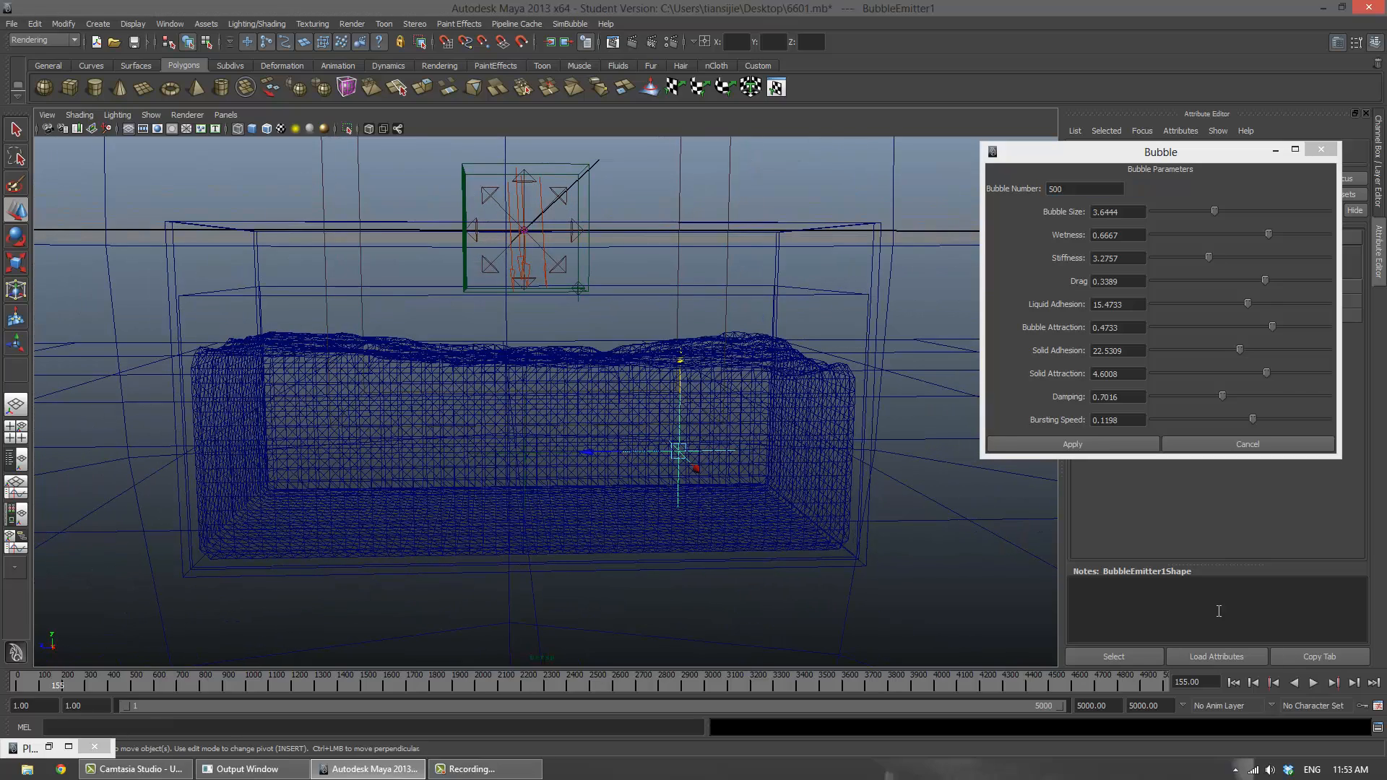
# Play the bubble simulation onward from the current frame and stop it at about frame 164
pyautogui.click(1314, 682)
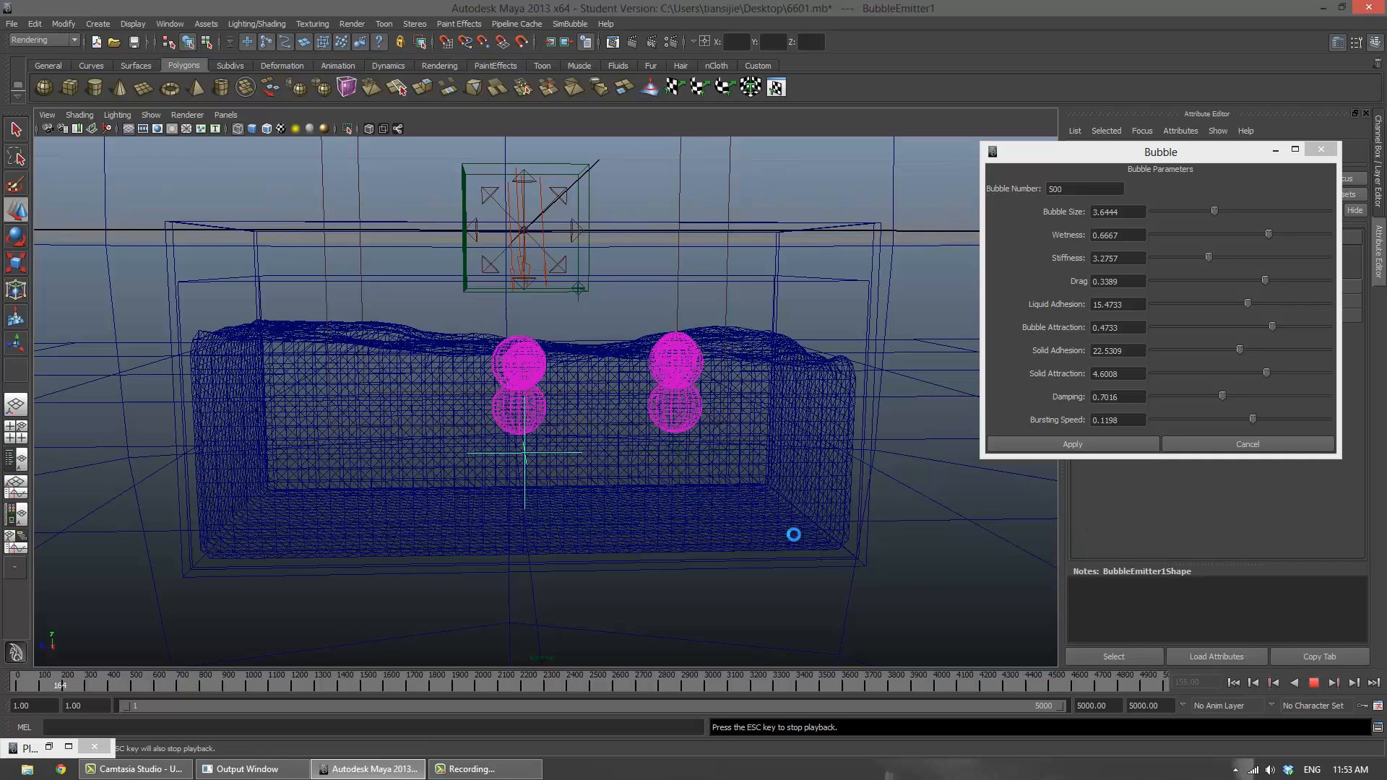
pyautogui.press('Escape')
# Render the current frame with Maya Software from a closer perspective on the bubbles
pyautogui.keyDown('alt'); pyautogui.moveTo(665, 487); pyautogui.dragTo(690, 471); pyautogui.keyUp('alt')
pyautogui.scroll(3, 690, 471)
pyautogui.keyDown('alt'); pyautogui.moveTo(682, 455); pyautogui.dragTo(635, 471, button='middle'); pyautogui.keyUp('alt')
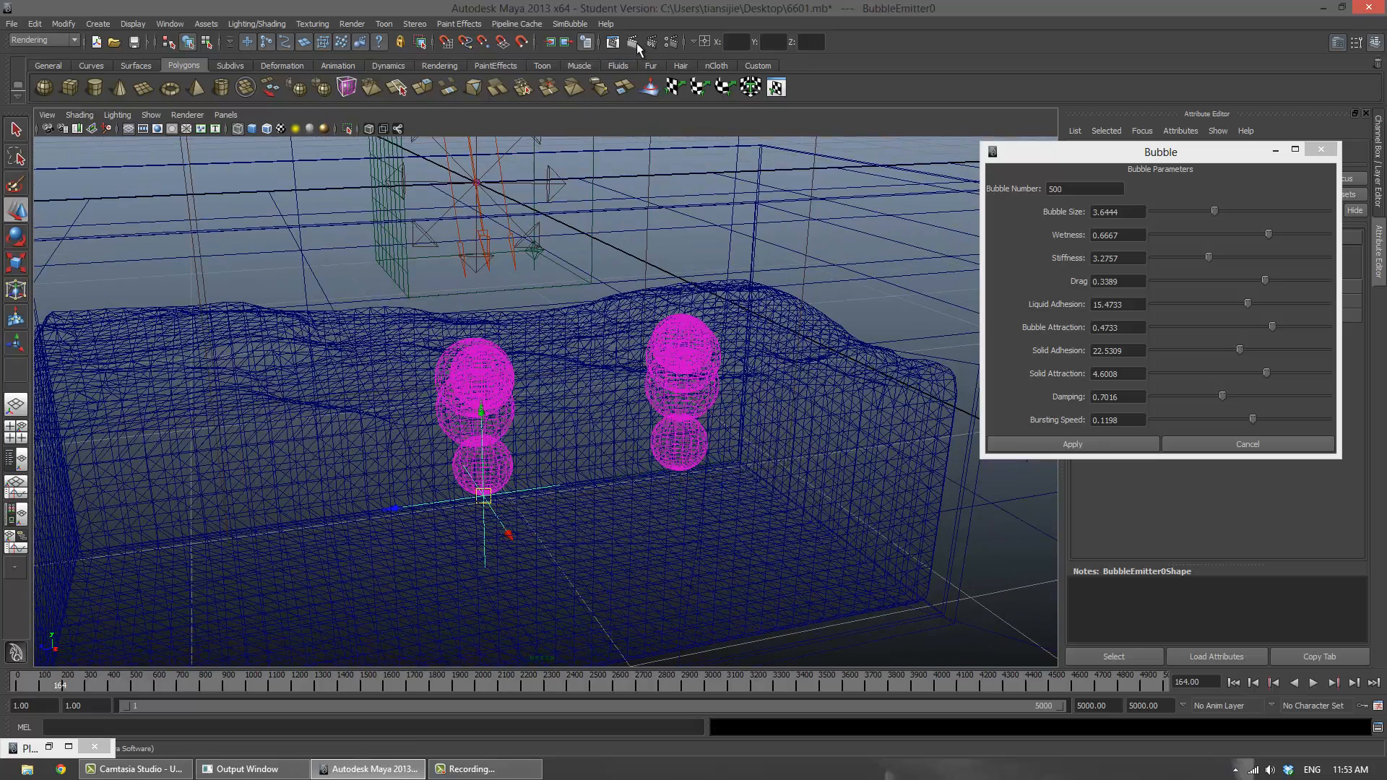
pyautogui.click(634, 42)
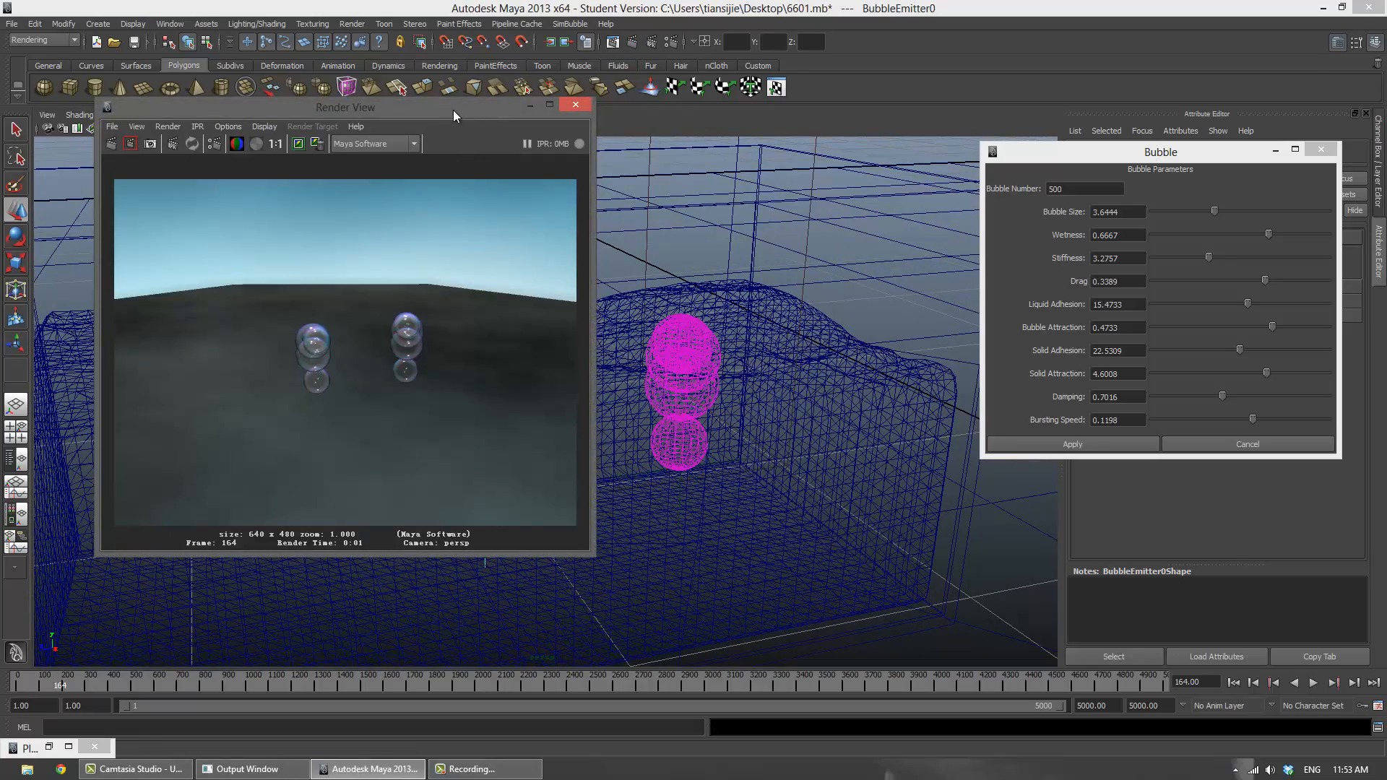
pyautogui.moveTo(632, 141); pyautogui.dragTo(1092, 137)
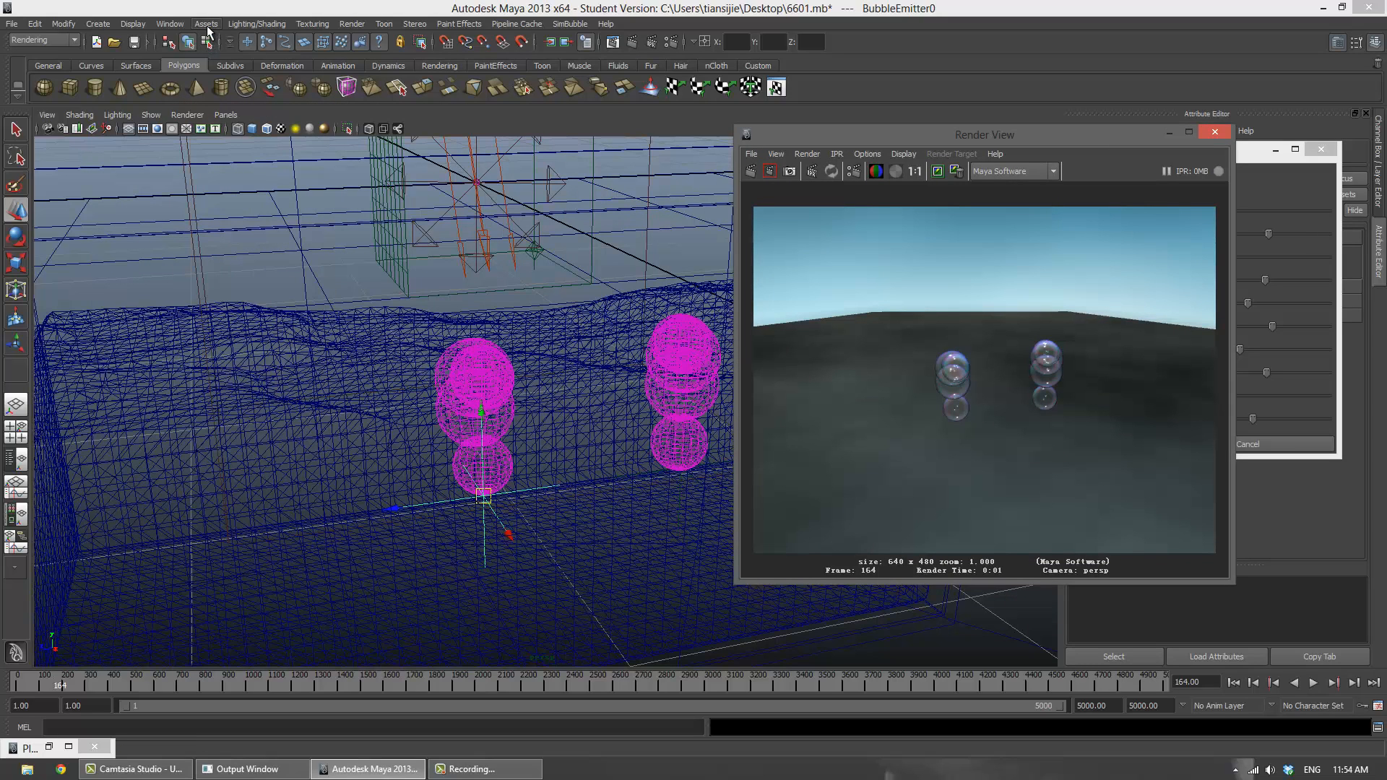
# Assign the blinn2 material to the bubblePrime object using the Outliner and Hypershade
pyautogui.click(175, 24)
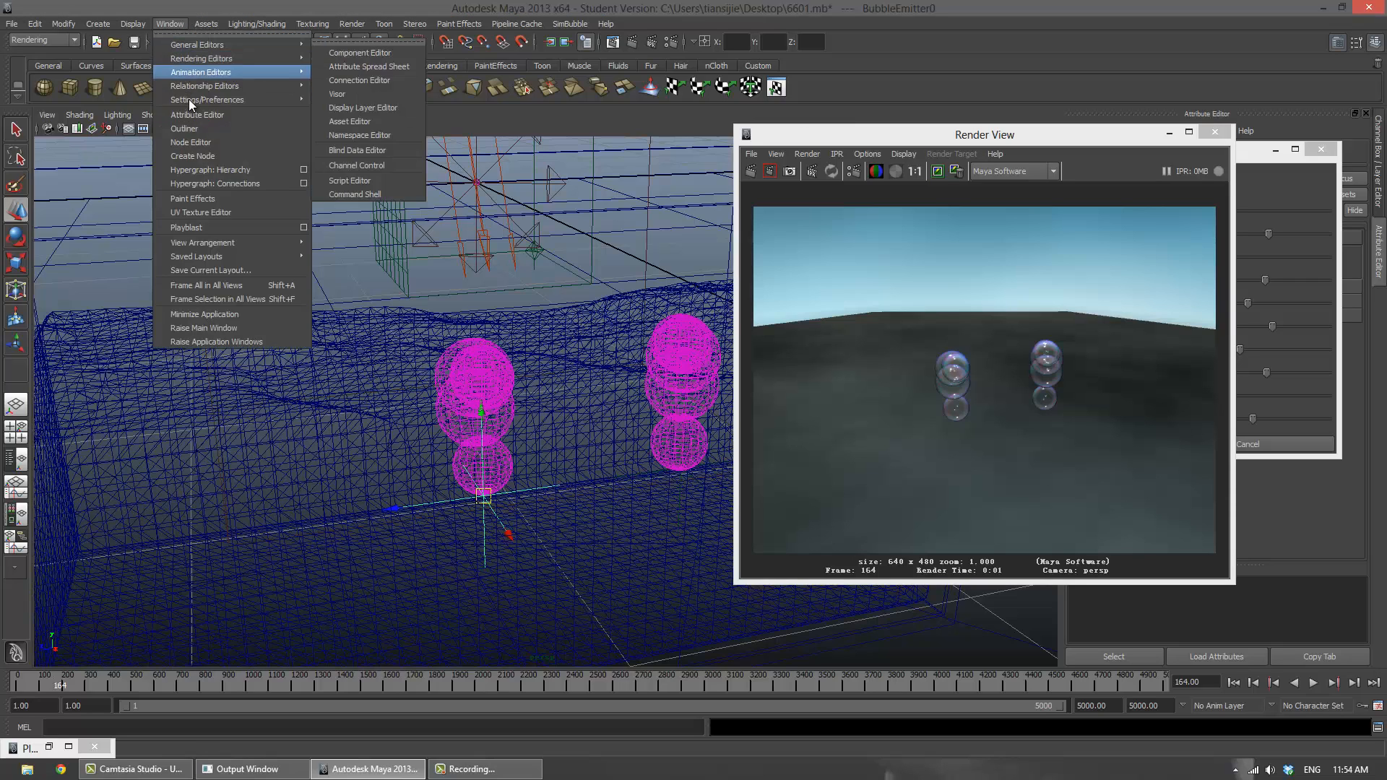
pyautogui.click(188, 128)
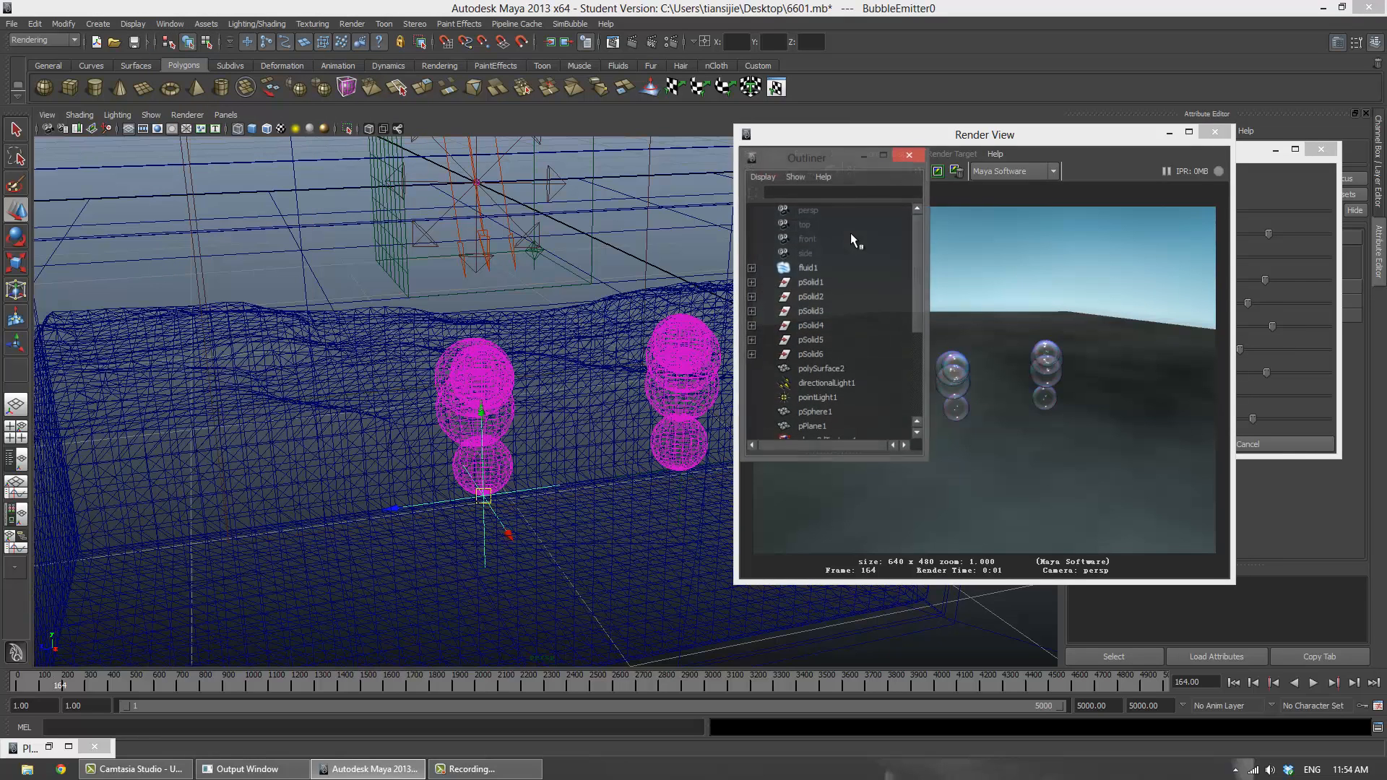
pyautogui.moveTo(848, 159); pyautogui.dragTo(1021, 110)
pyautogui.moveTo(1083, 180); pyautogui.dragTo(1087, 274)
pyautogui.click(997, 280)
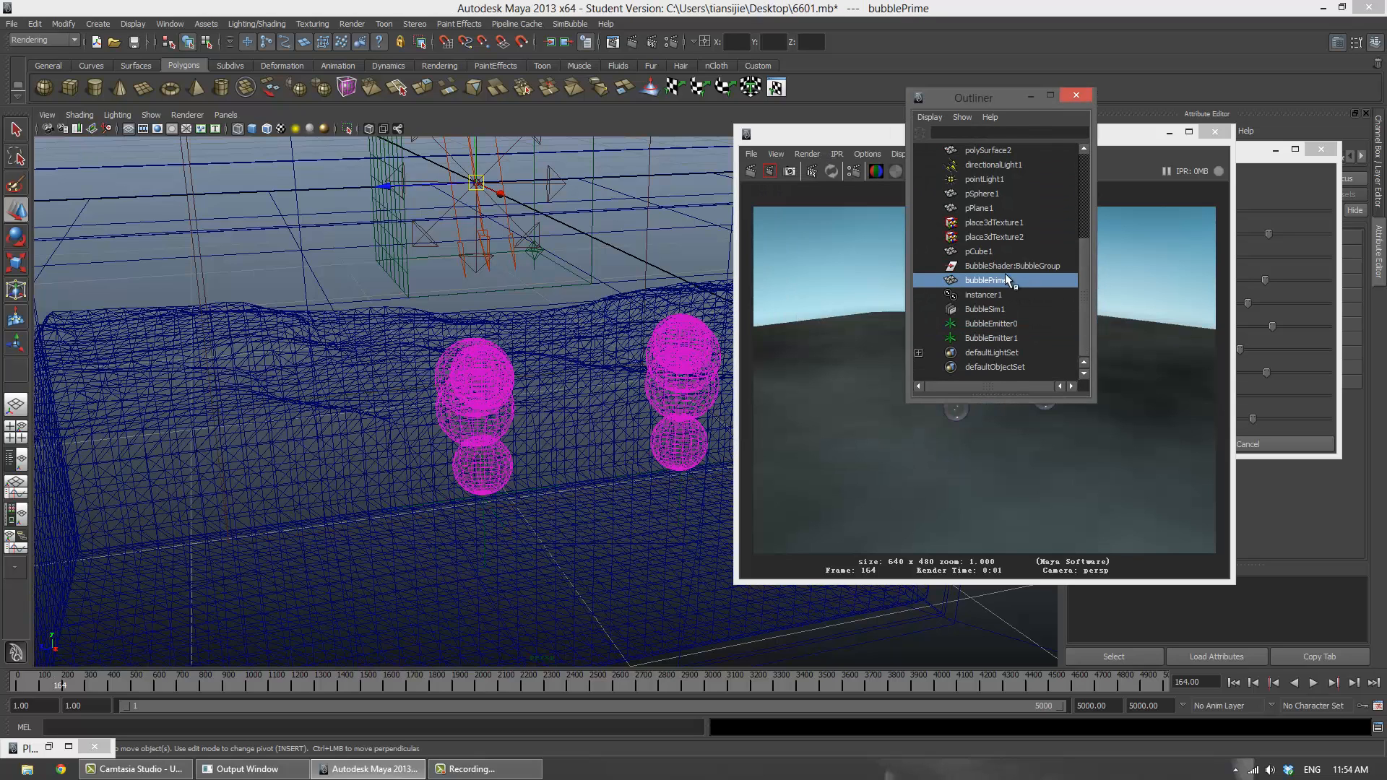
pyautogui.click(171, 24)
pyautogui.moveTo(239, 62)
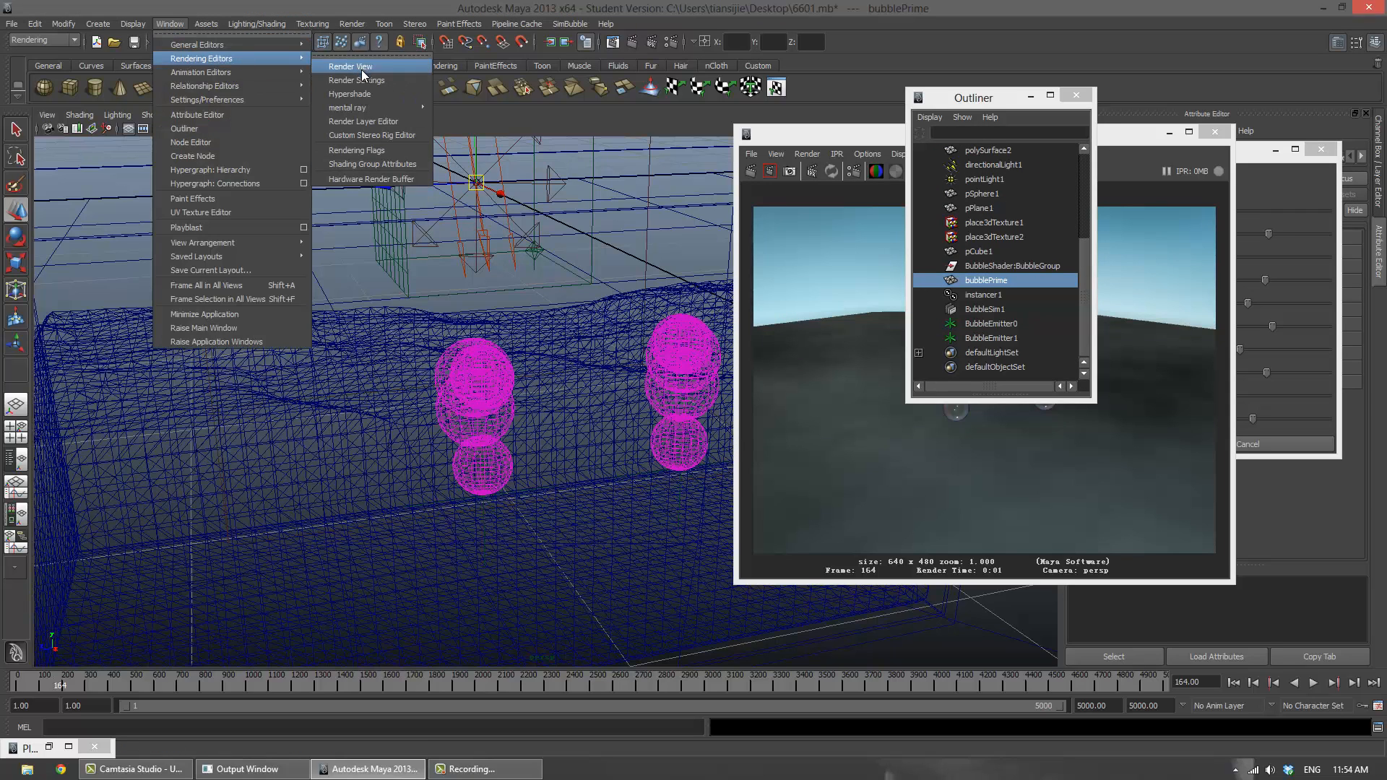
pyautogui.click(362, 78)
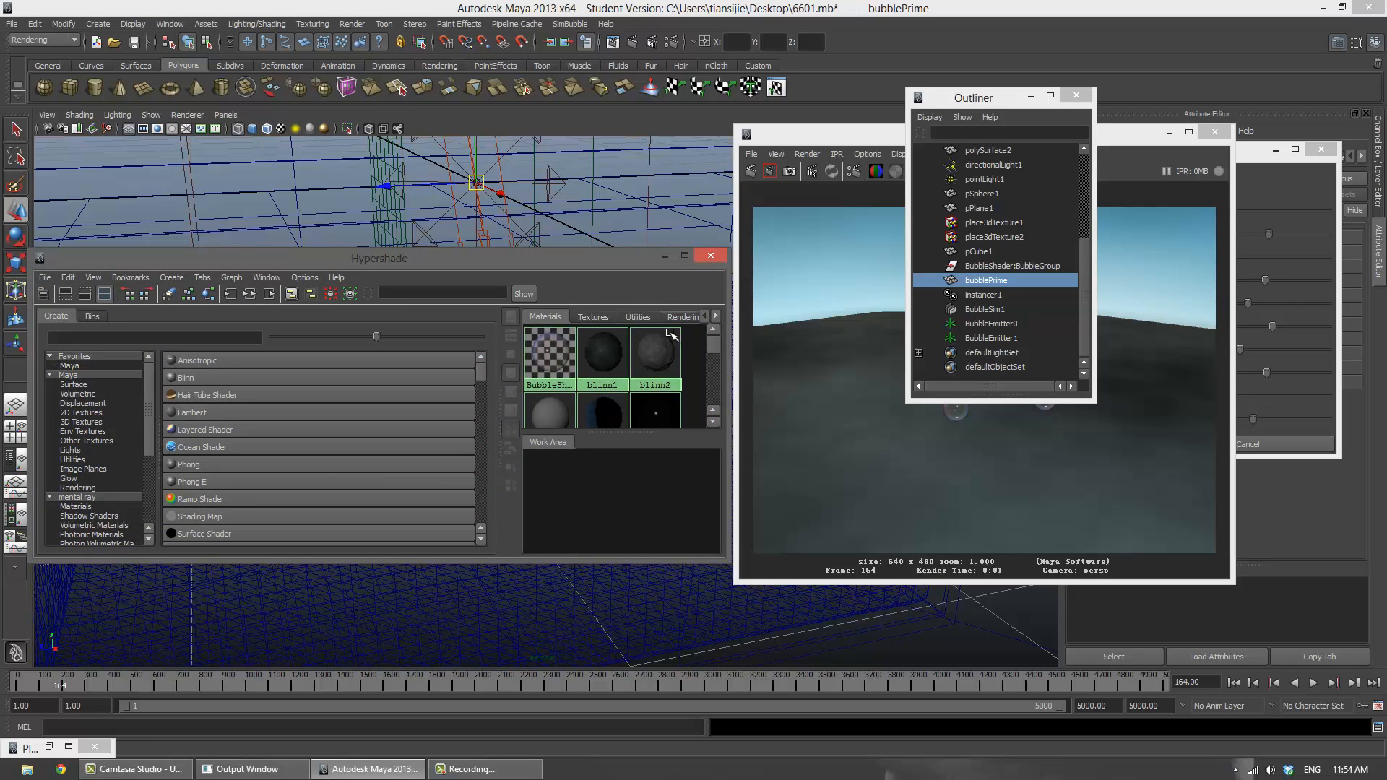
pyautogui.rightClick(662, 357)
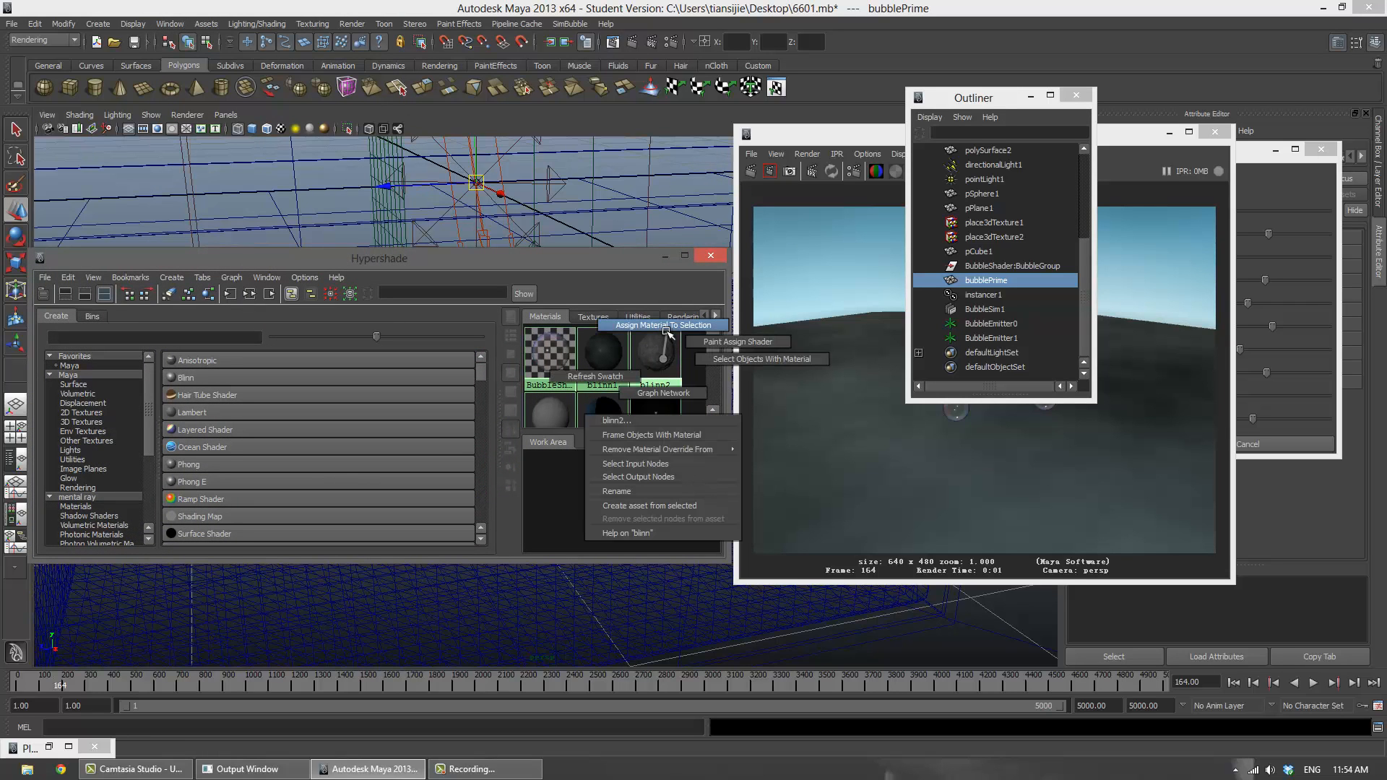
pyautogui.click(664, 326)
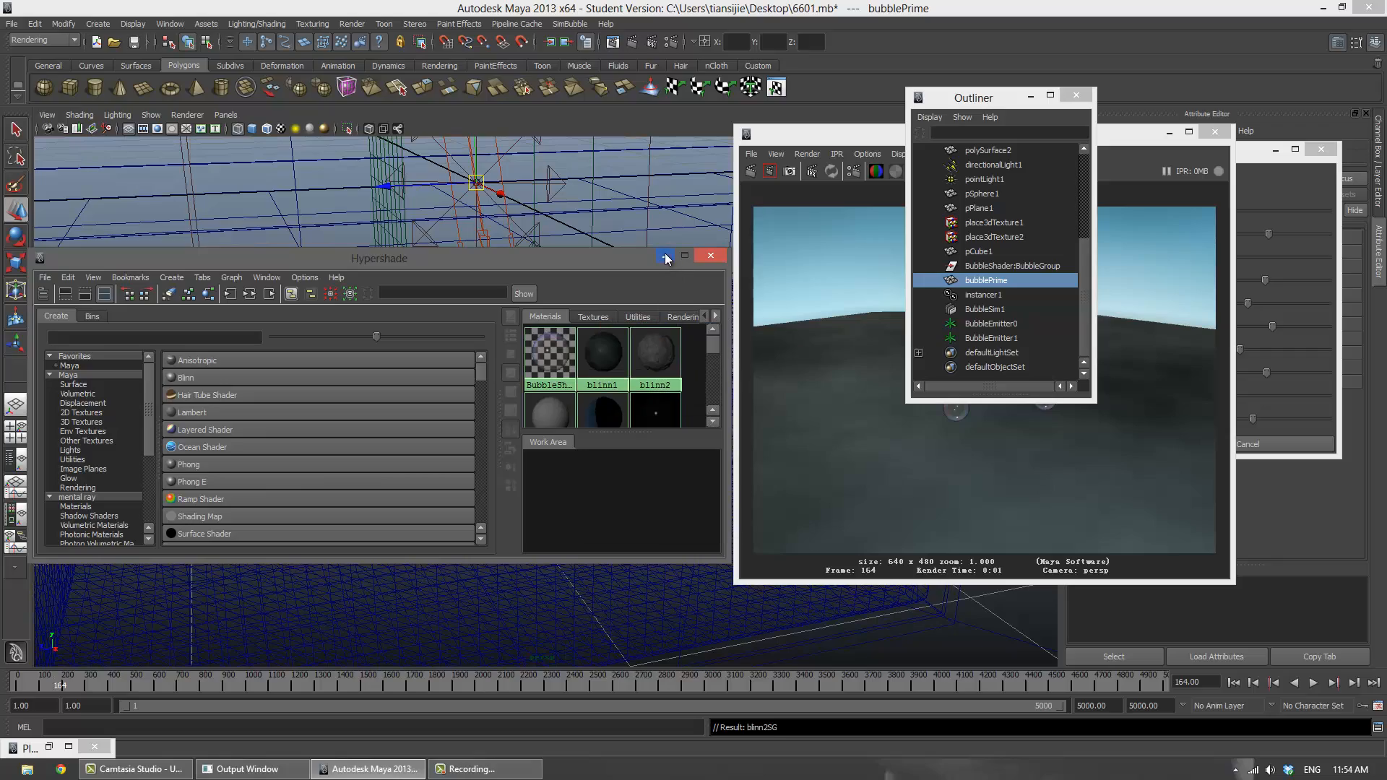
pyautogui.click(665, 255)
# Render the current frame again to preview the bubbles with their new material
pyautogui.keyDown('alt'); pyautogui.moveTo(643, 348); pyautogui.dragTo(583, 329, button='middle'); pyautogui.keyUp('alt')
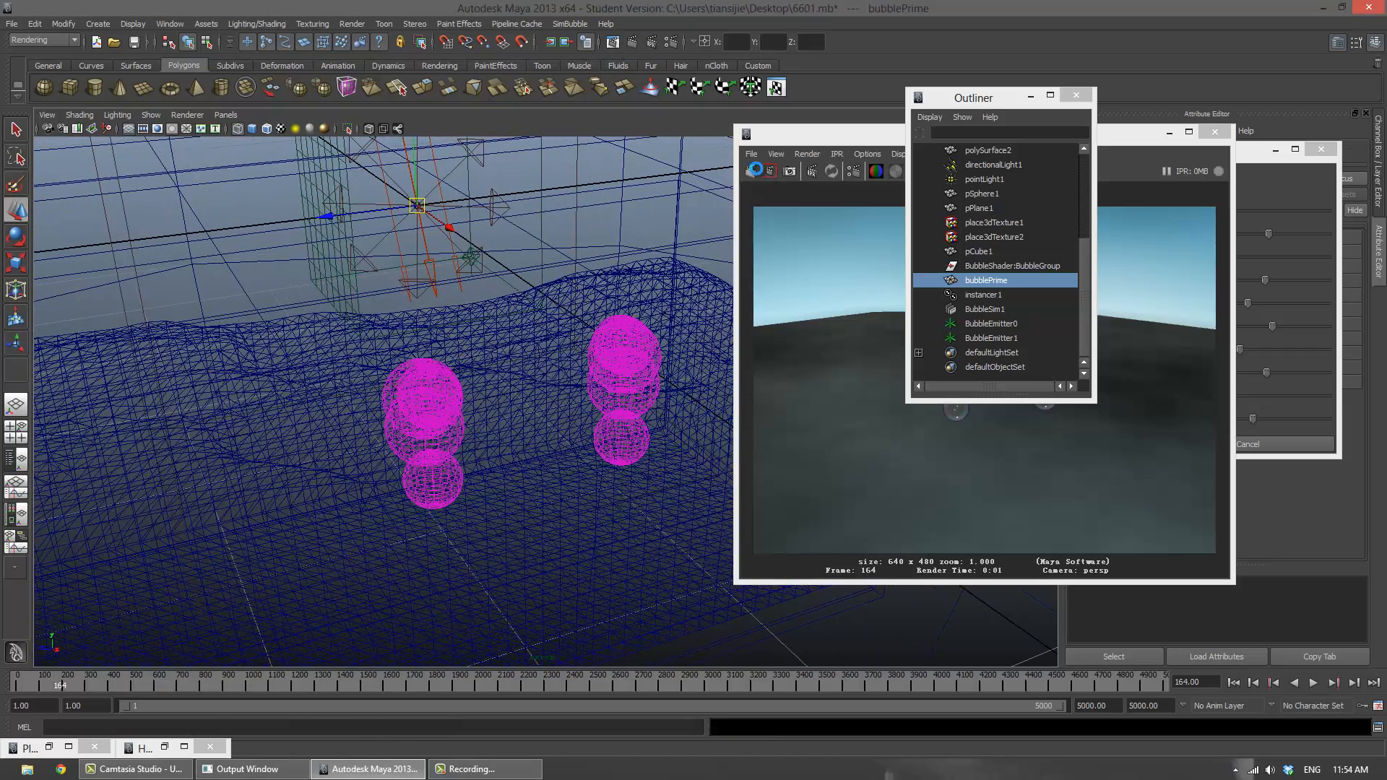
pyautogui.click(790, 172)
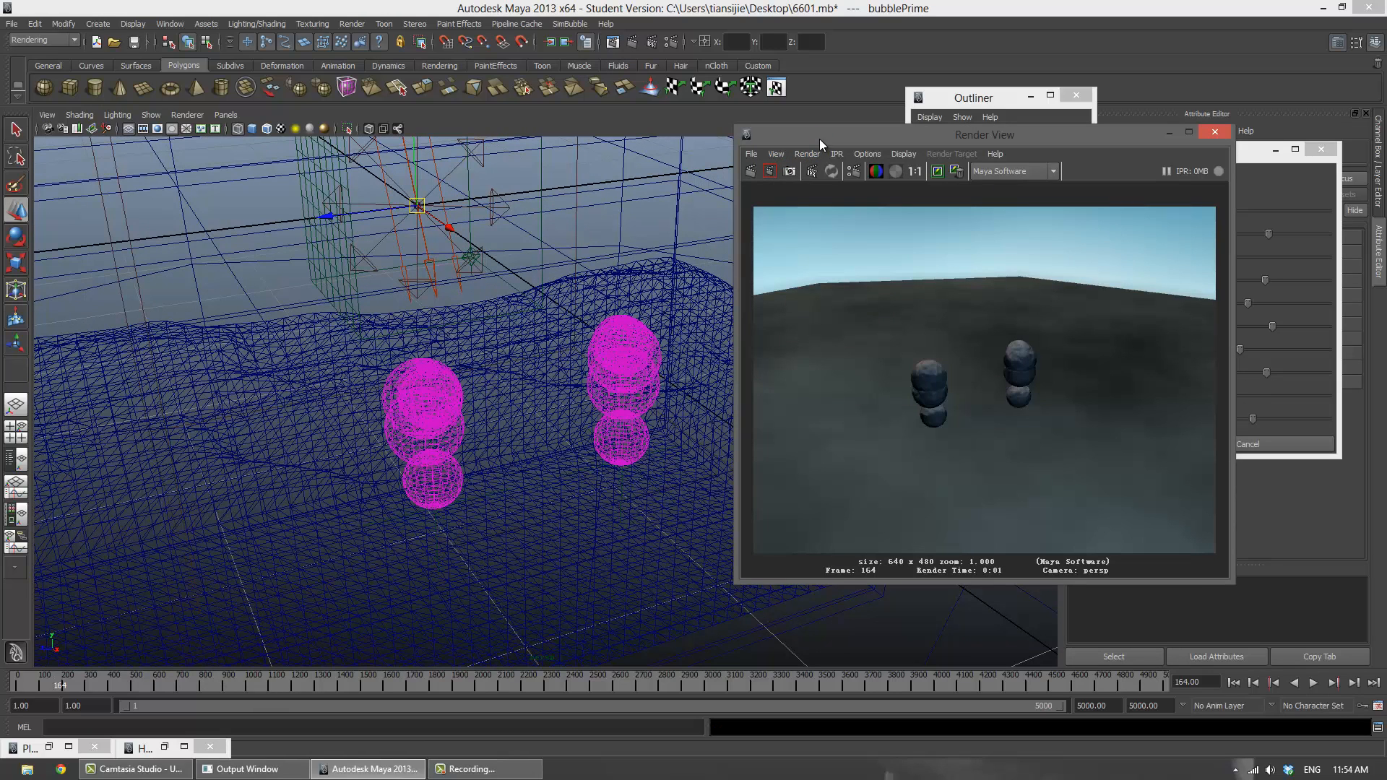